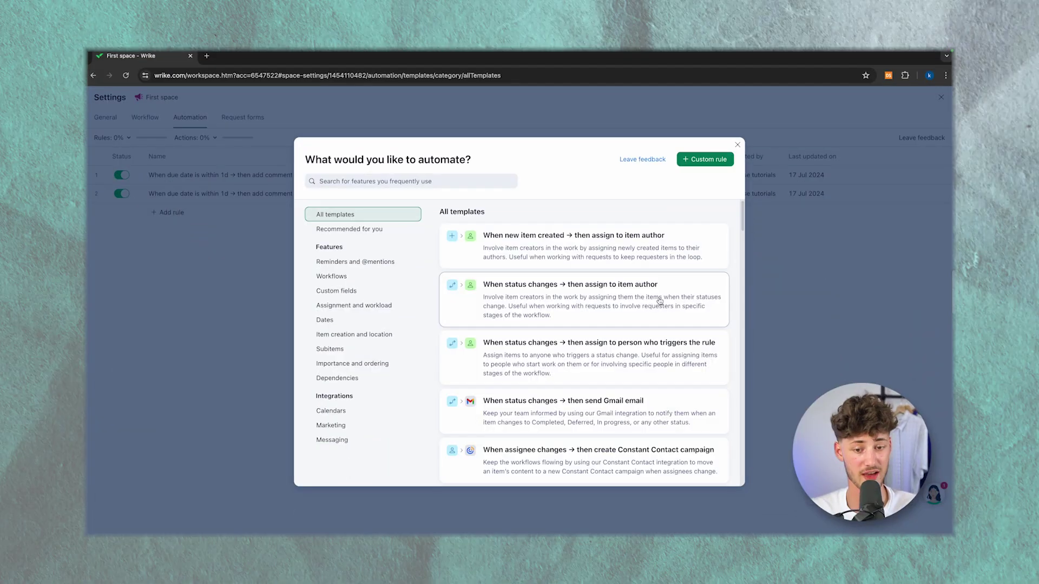
{"action": "scroll", "coordinate": [659, 302], "scroll_direction": "down", "scroll_amount": 10}
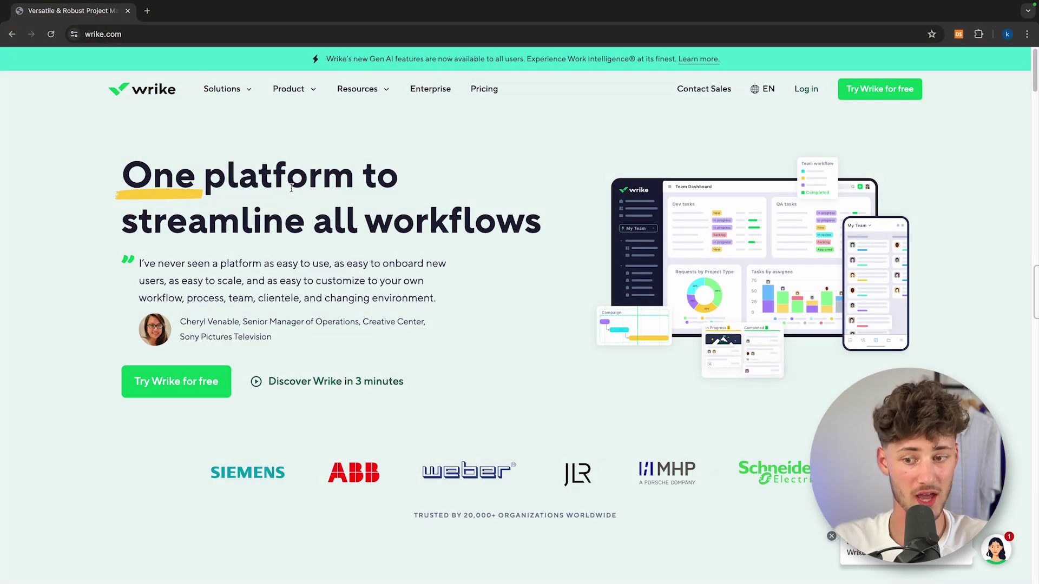
Sign up for the free trial with a Google account, fill in the work email and company name, and accept the terms
{"action": "left_click", "coordinate": [175, 383]}
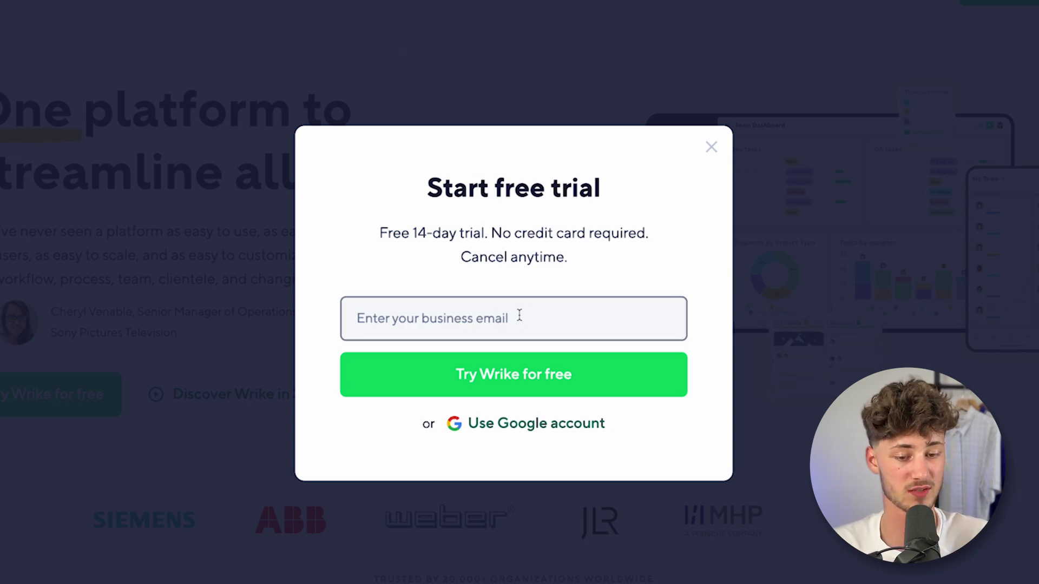
{"action": "left_click", "coordinate": [546, 428]}
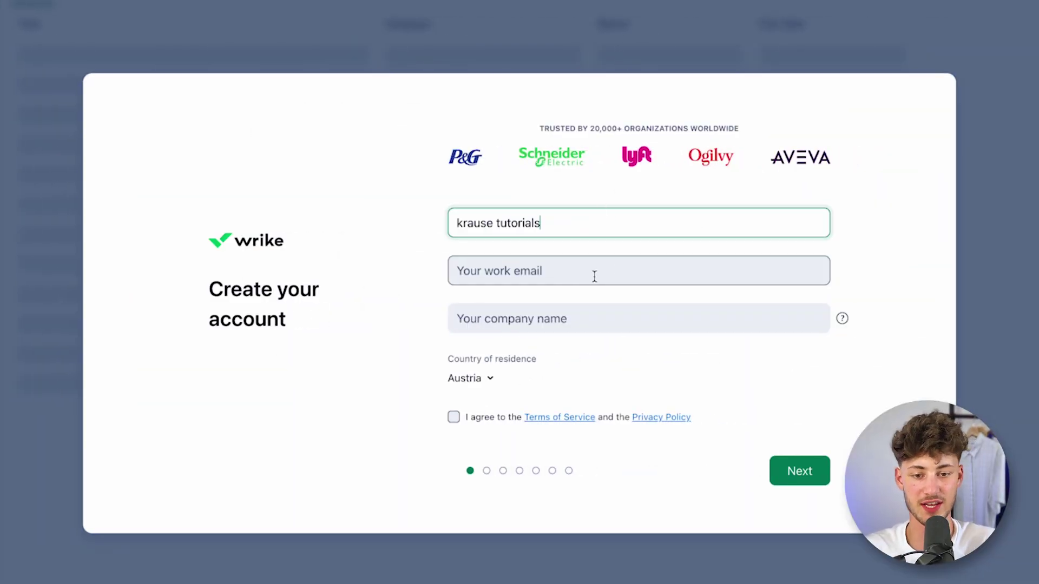
{"action": "left_click", "coordinate": [564, 264]}
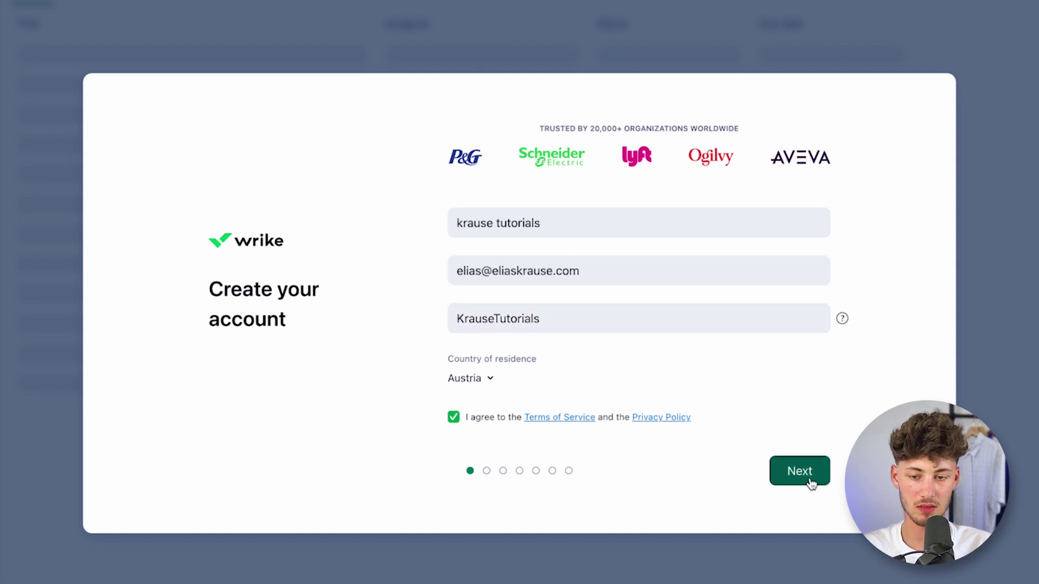
{"action": "left_click", "coordinate": [812, 480]}
Go through the onboarding questions, including the page about team or department and job role
{"action": "left_click_drag", "start_coordinate": [200, 272], "coordinate": [367, 340]}
{"action": "left_click", "coordinate": [374, 335]}
{"action": "left_click", "coordinate": [504, 195]}
{"action": "left_click", "coordinate": [666, 195]}
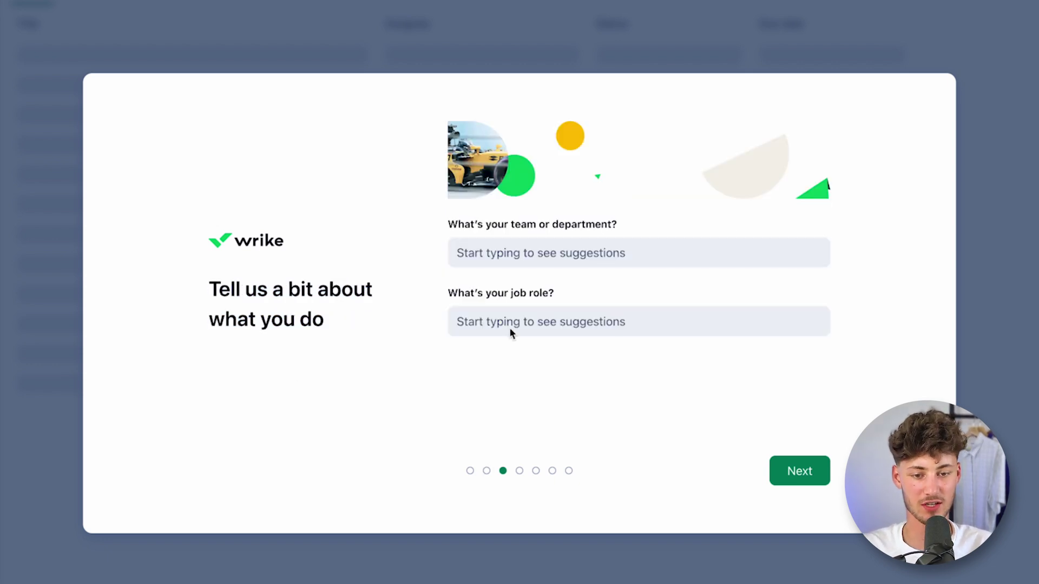
{"action": "left_click", "coordinate": [566, 246]}
{"action": "left_click", "coordinate": [881, 301]}
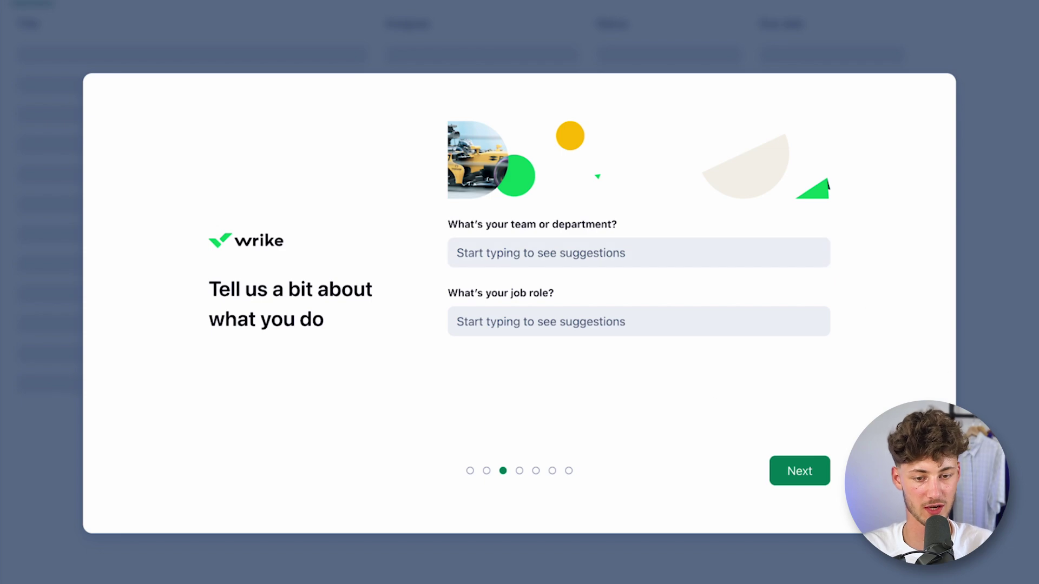
{"action": "left_click", "coordinate": [812, 474]}
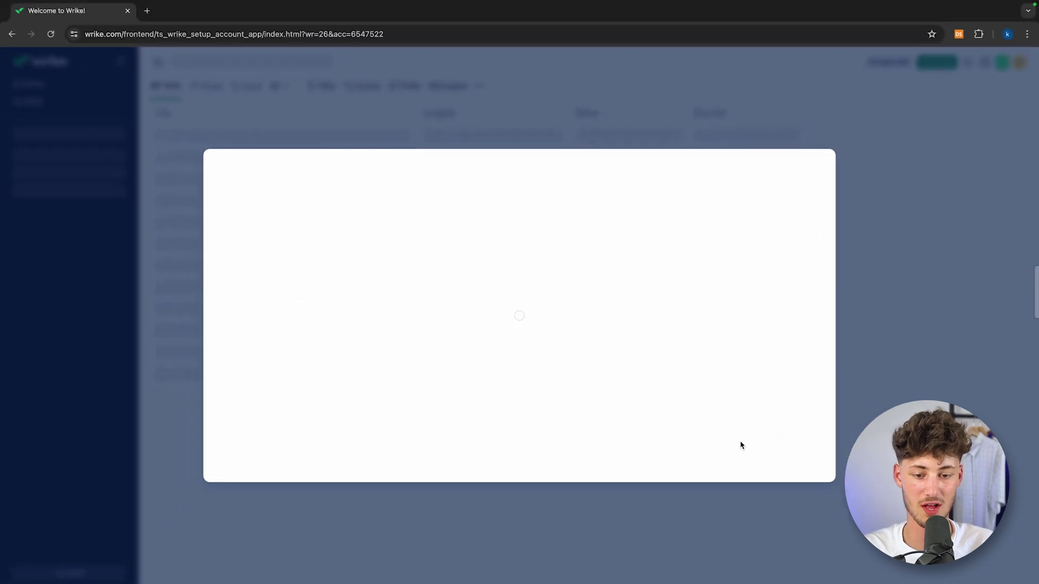
Finish the account setup by getting started with the Team trial, and close the list of quick demos
{"action": "left_click", "coordinate": [734, 441]}
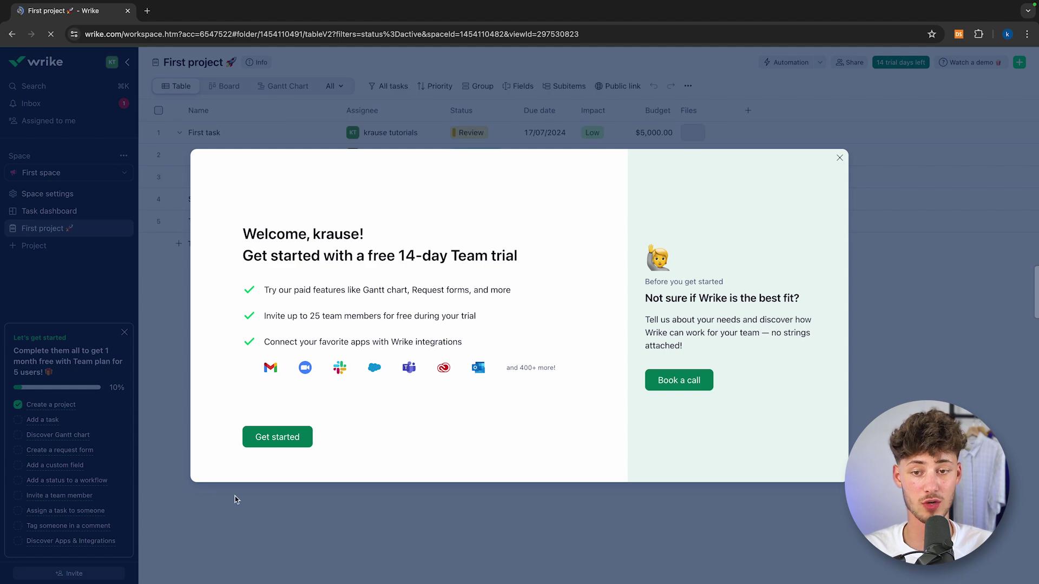
{"action": "left_click", "coordinate": [301, 445]}
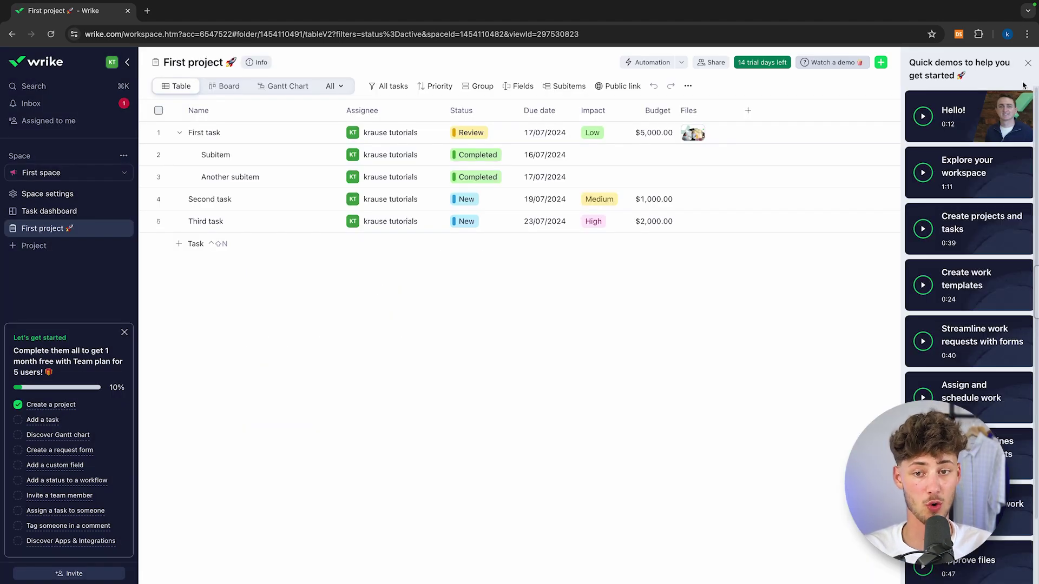
{"action": "left_click", "coordinate": [1027, 63]}
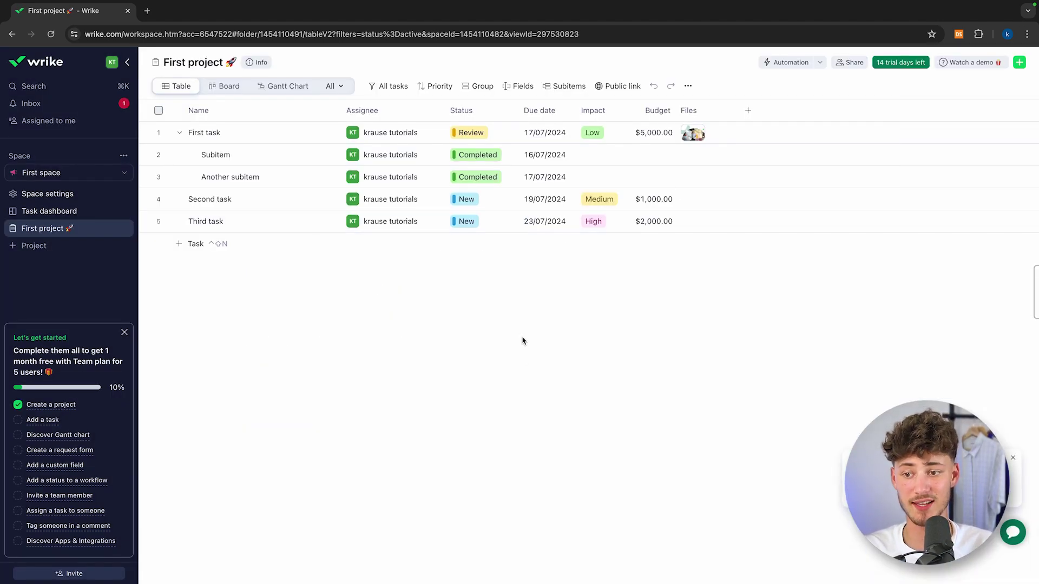
Delete the sample project "First project" from the First space
{"action": "left_click", "coordinate": [125, 227]}
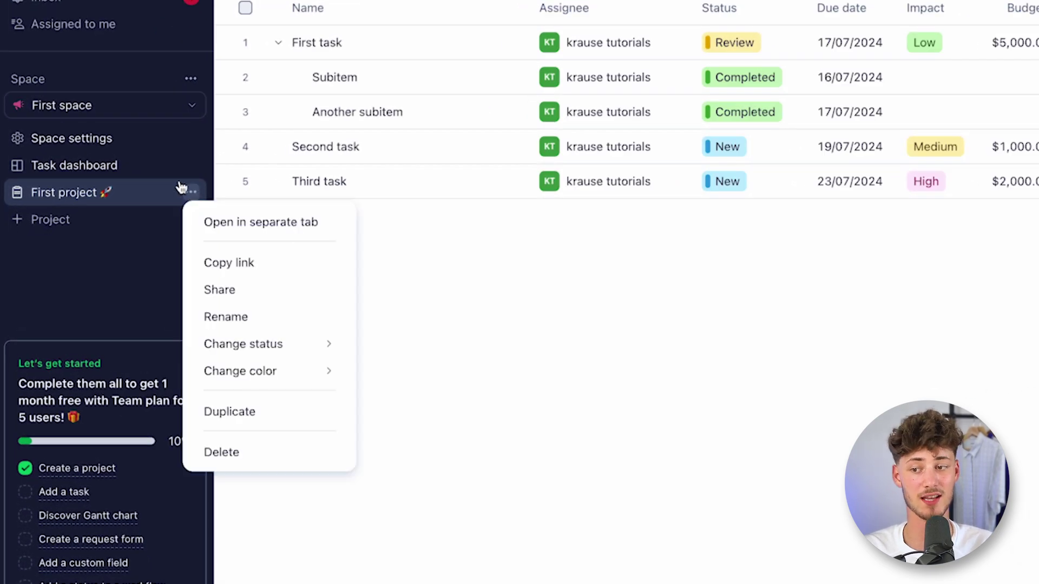
{"action": "left_click", "coordinate": [243, 453]}
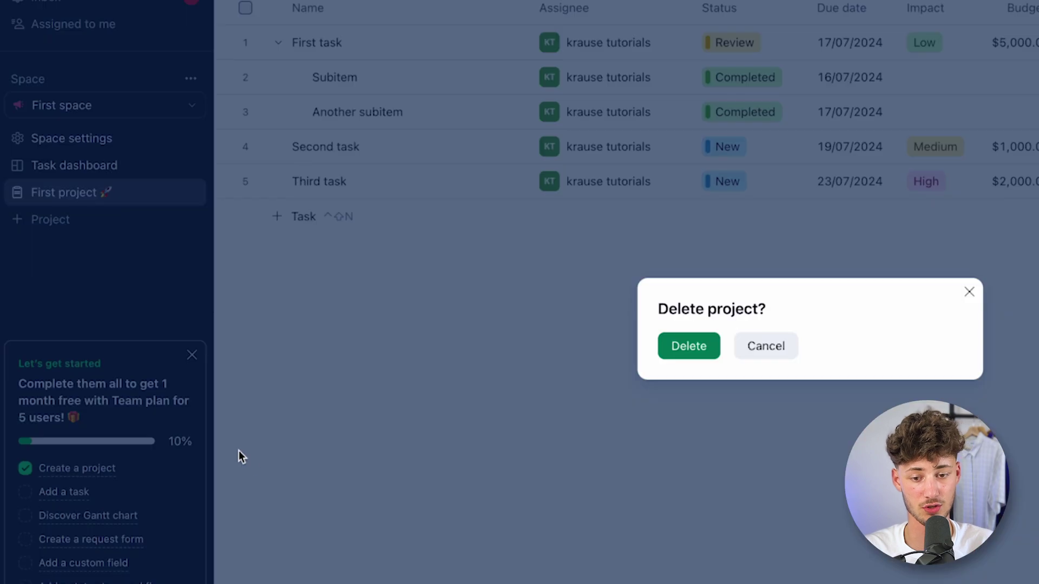
{"action": "left_click", "coordinate": [661, 344]}
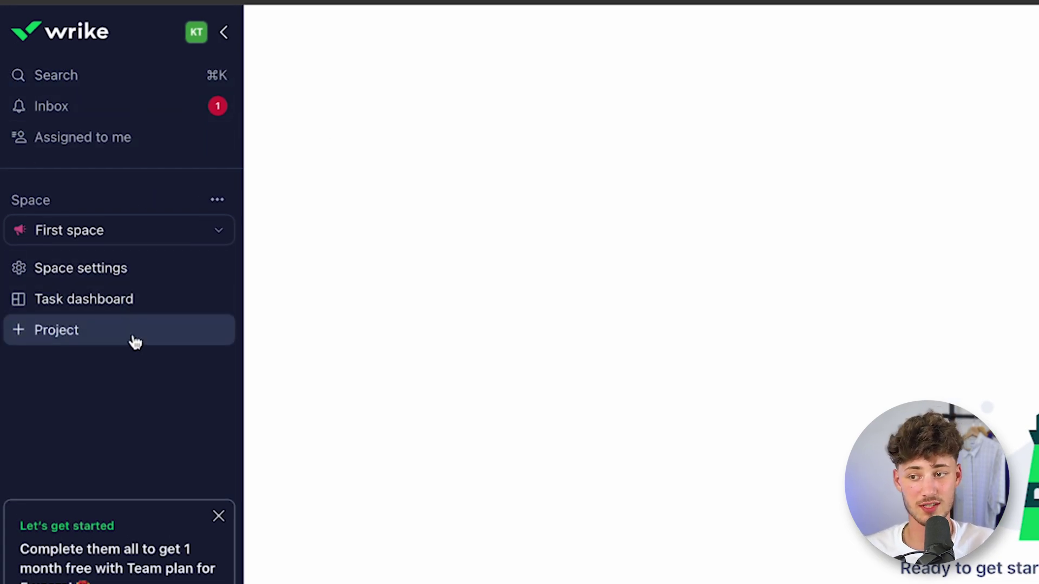
{"action": "left_click_drag", "start_coordinate": [8, 199], "coordinate": [83, 201]}
{"action": "left_click", "coordinate": [83, 200]}
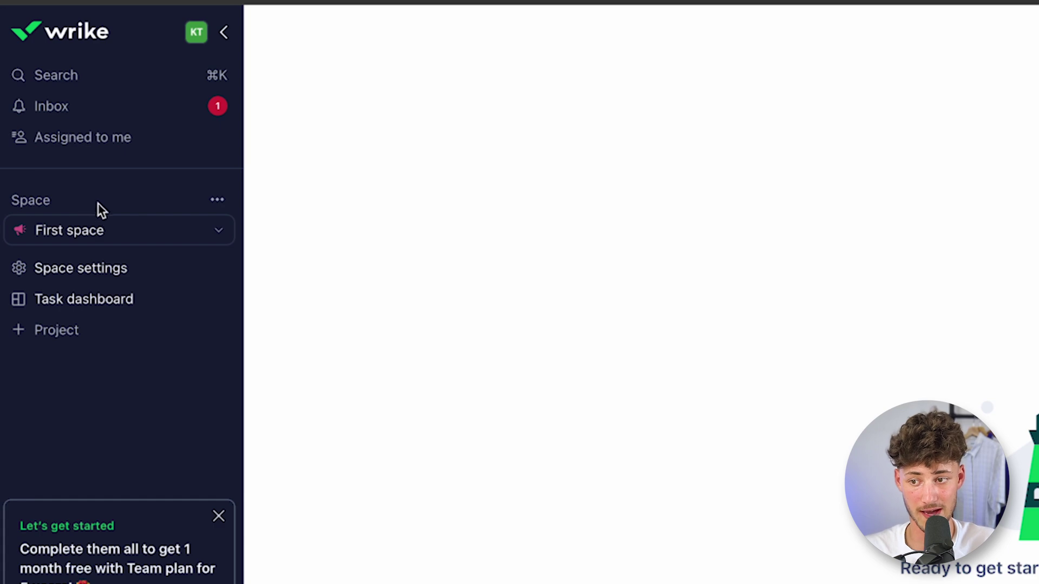
{"action": "left_click_drag", "start_coordinate": [9, 200], "coordinate": [171, 199]}
{"action": "left_click", "coordinate": [171, 199]}
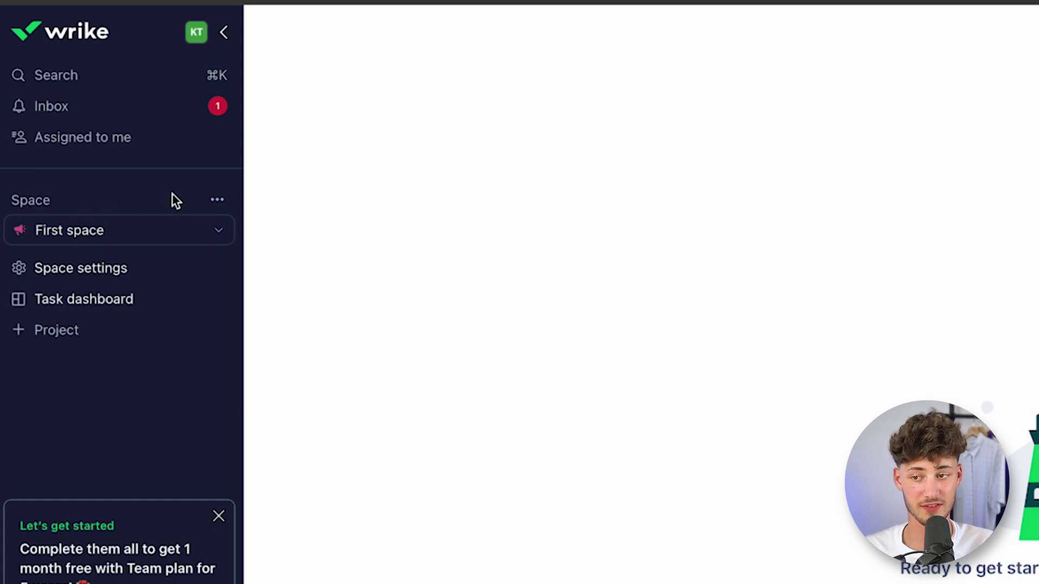
Review the First space settings for general options, workflow, automation and request forms, and return to the space
{"action": "left_click", "coordinate": [89, 269]}
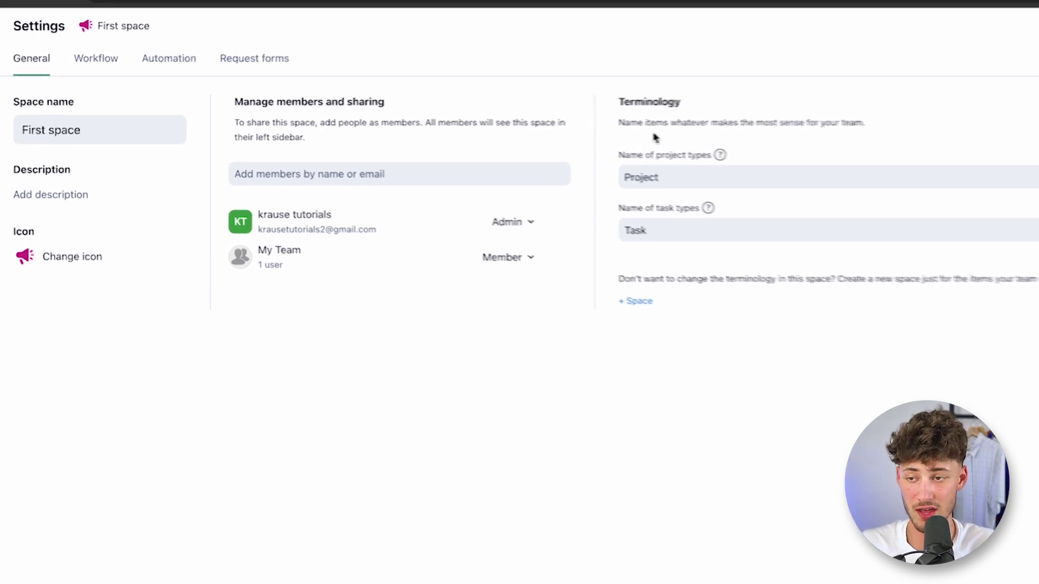
{"action": "left_click", "coordinate": [111, 54]}
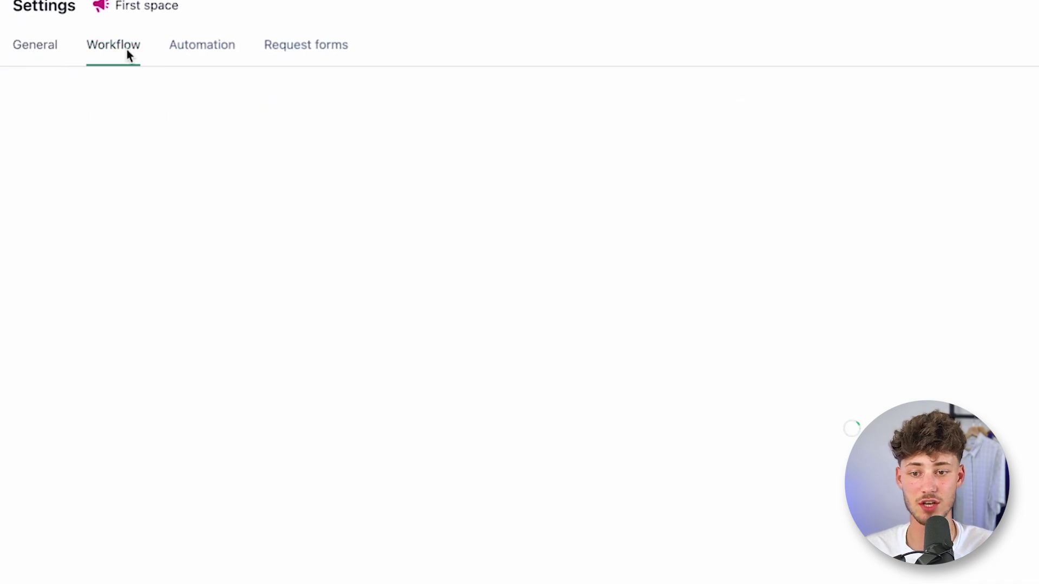
{"action": "left_click", "coordinate": [211, 51]}
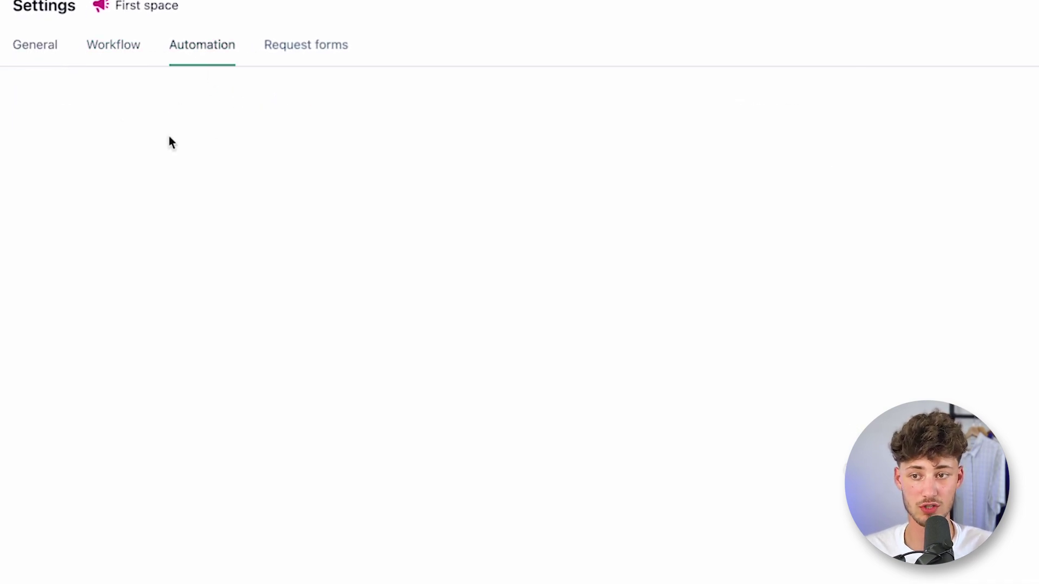
{"action": "left_click", "coordinate": [317, 47]}
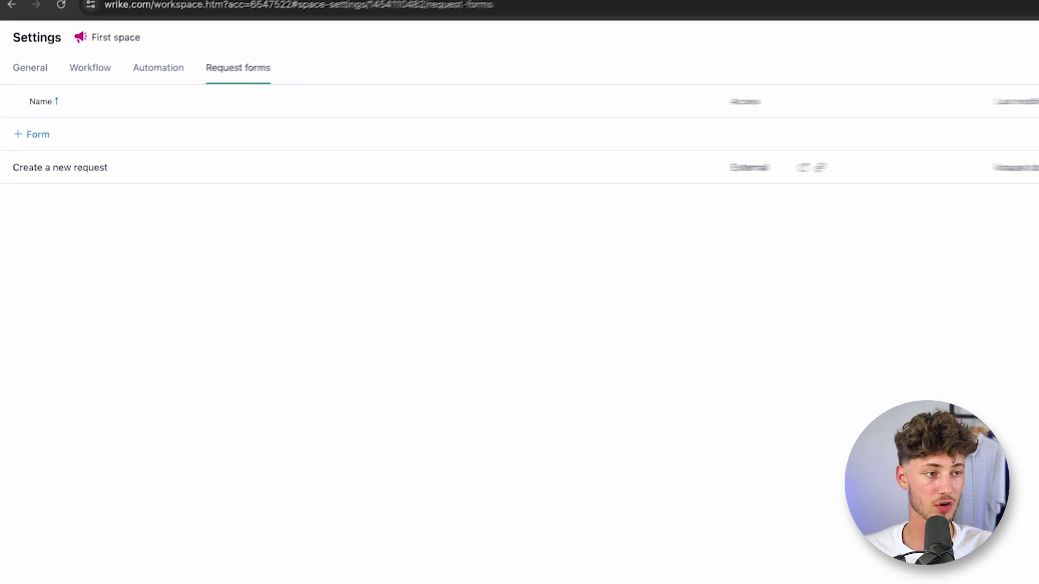
{"action": "left_click", "coordinate": [1023, 61]}
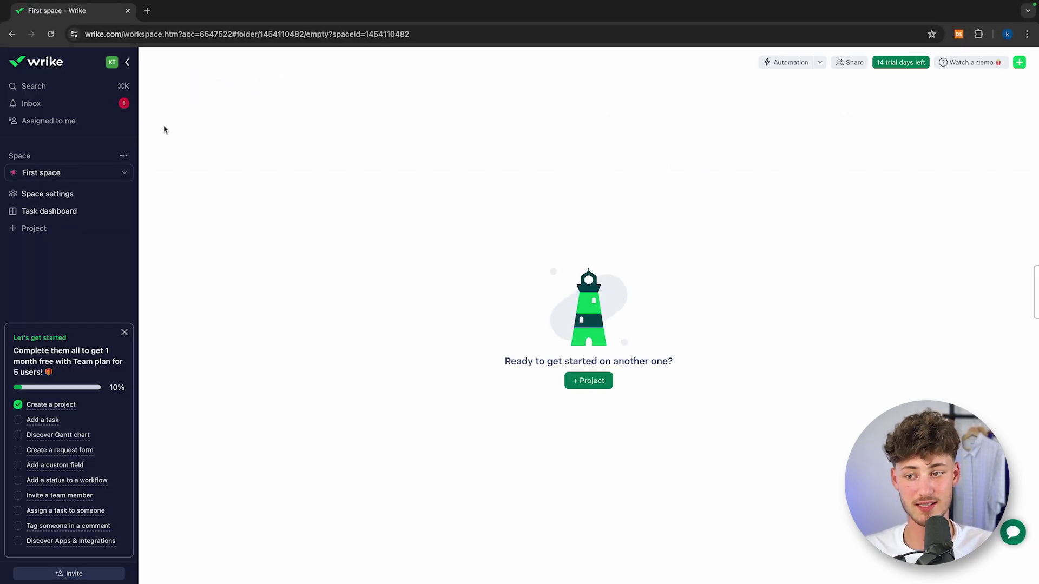
Open the space's task dashboard and block the site's notification request
{"action": "left_click", "coordinate": [50, 211]}
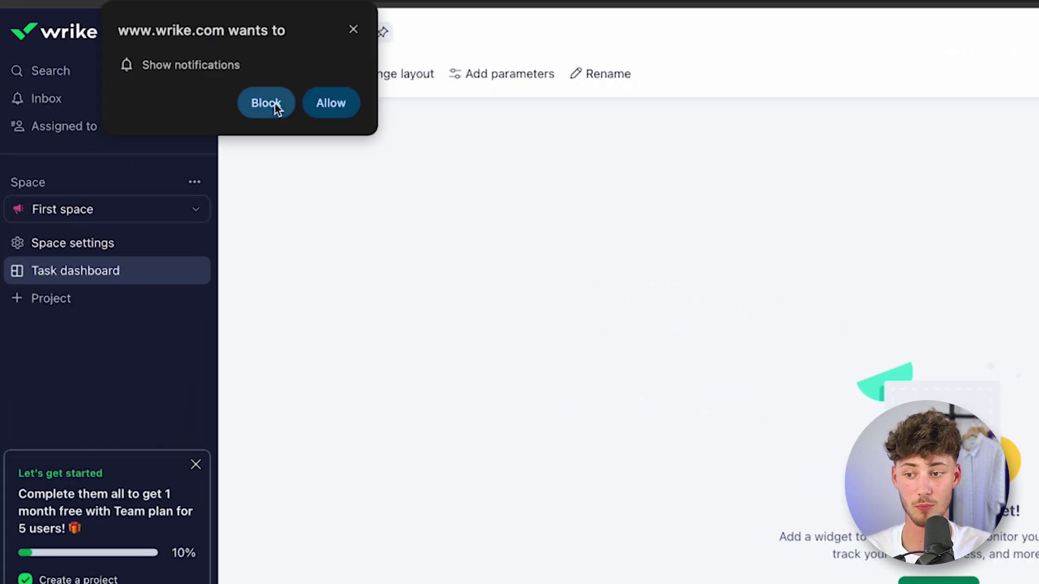
{"action": "left_click", "coordinate": [275, 103]}
Create a new project named "Marketing Apartment" in the First space
{"action": "left_click", "coordinate": [102, 301]}
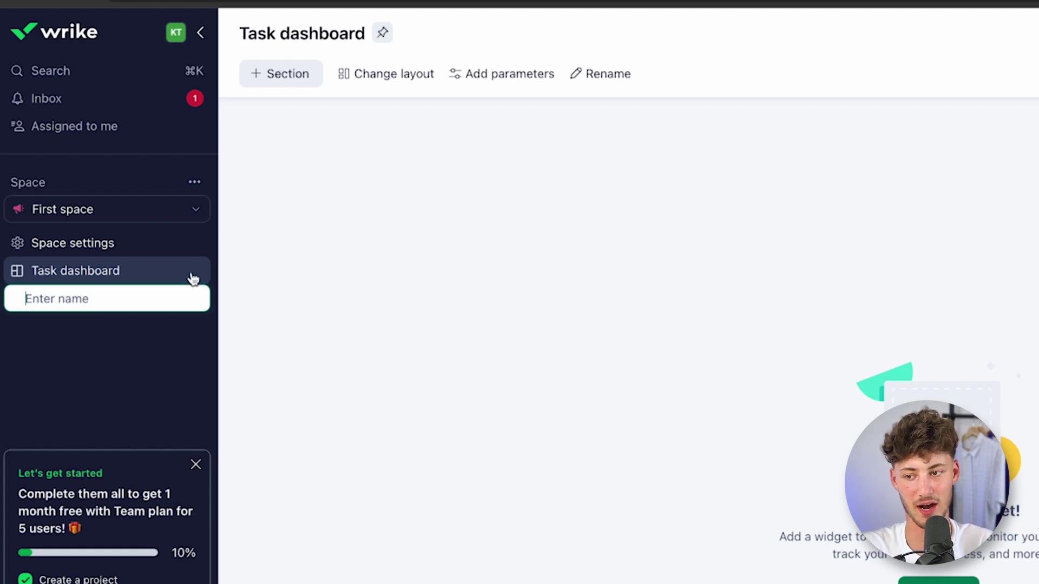
{"action": "type", "text": "Marketing Apartment"}
{"action": "key", "text": "Return"}
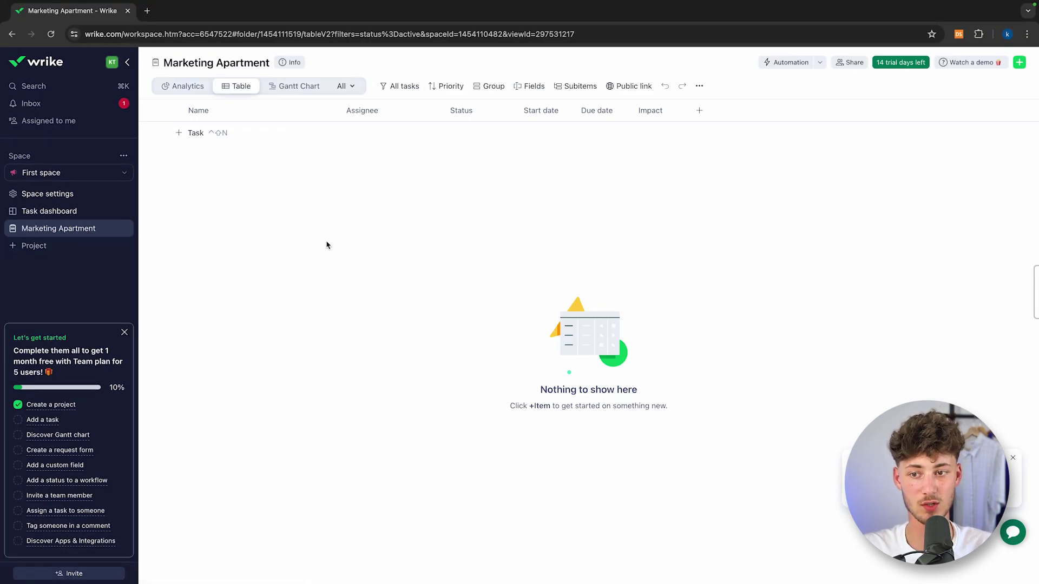
Add a task named "Leads Outreach" to the Marketing Apartment project
{"action": "left_click", "coordinate": [188, 136]}
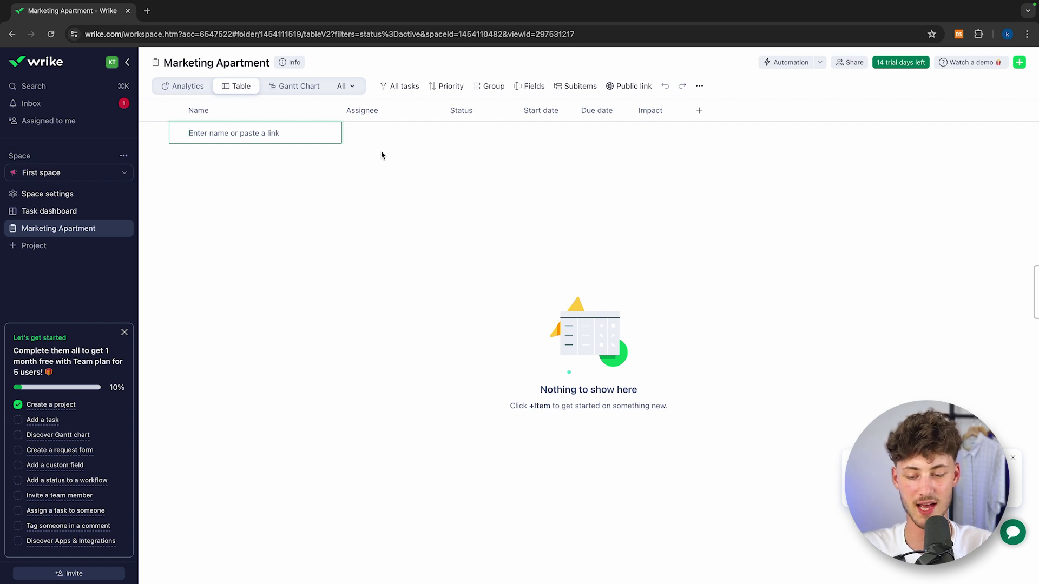
{"action": "type", "text": "Leads O"}
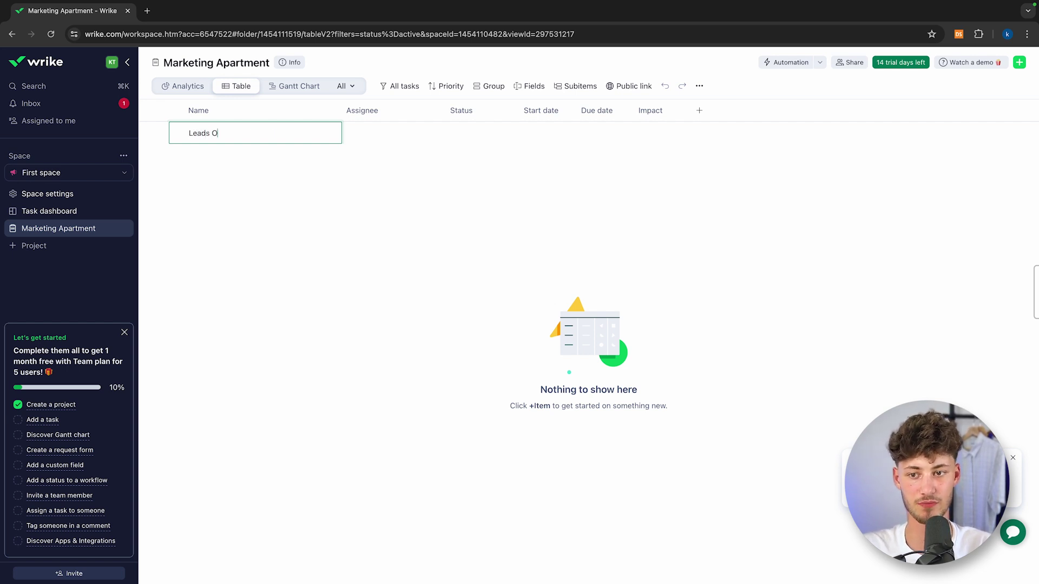
{"action": "type", "text": "utreach"}
{"action": "key", "text": "Return"}
{"action": "key", "text": "Escape"}
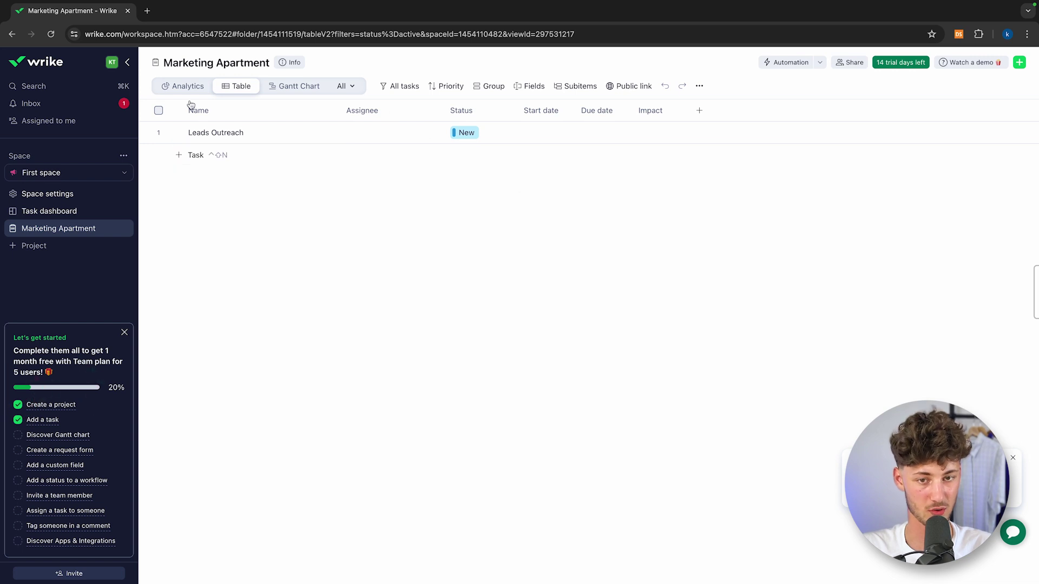
Choose New as the status of the Leads Outreach task and sort the table by status
{"action": "left_click", "coordinate": [481, 135]}
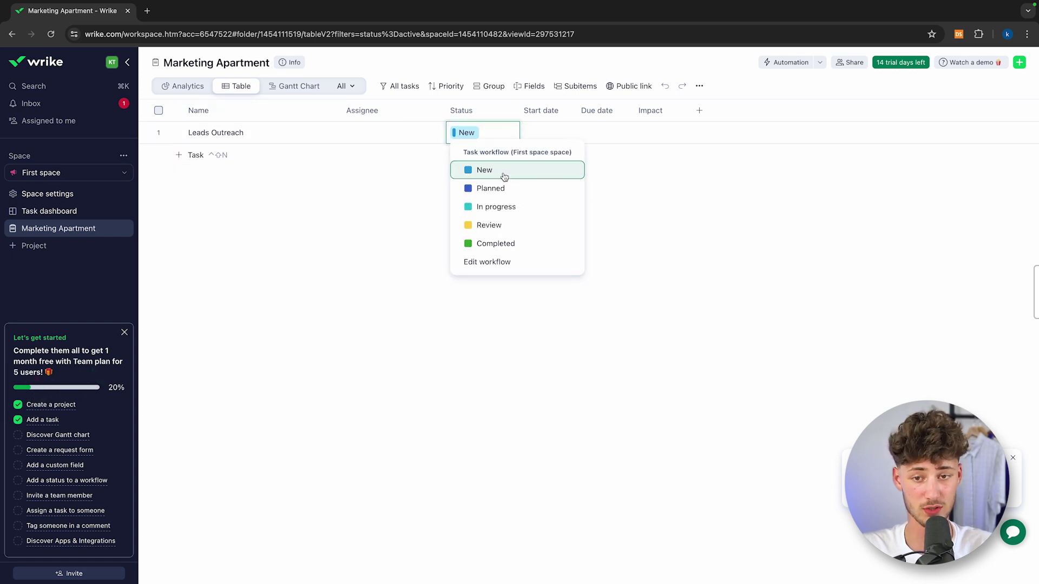
{"action": "left_click", "coordinate": [461, 172]}
{"action": "left_click", "coordinate": [384, 113]}
{"action": "left_click", "coordinate": [509, 110]}
{"action": "right_click", "coordinate": [541, 111]}
{"action": "key", "text": "Escape"}
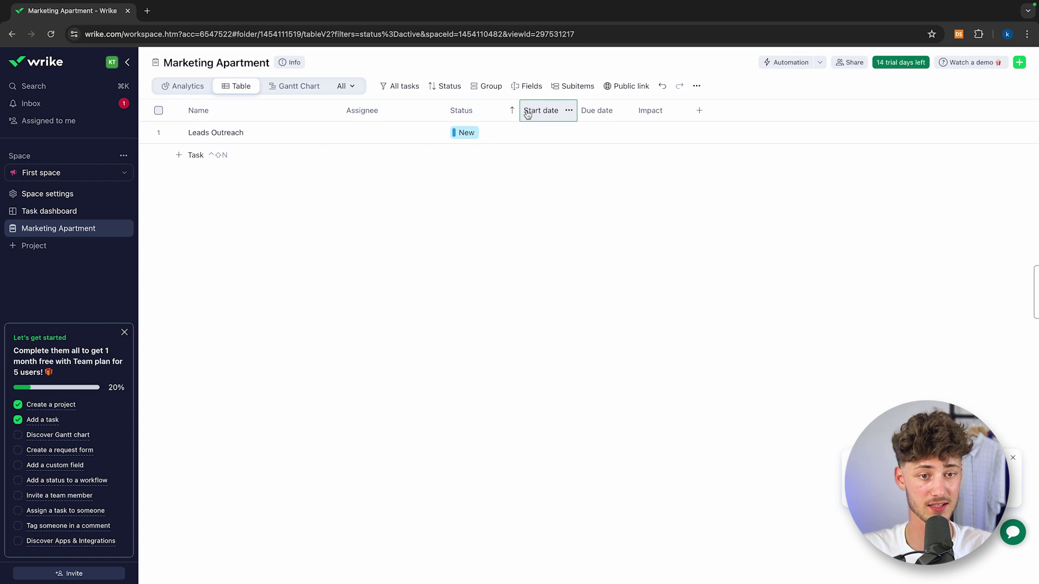
{"action": "left_click", "coordinate": [657, 131]}
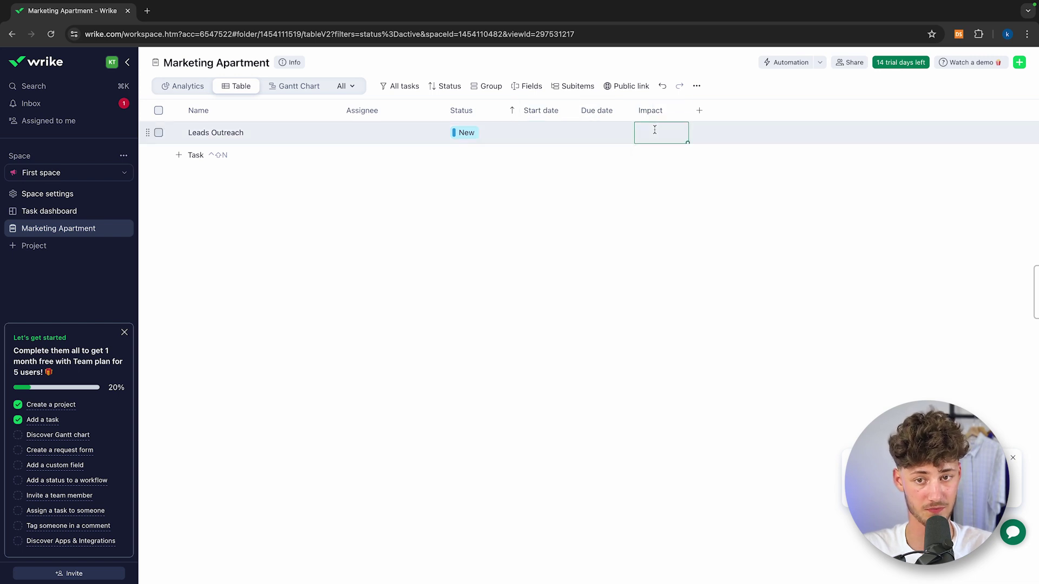
{"action": "key", "text": "Escape"}
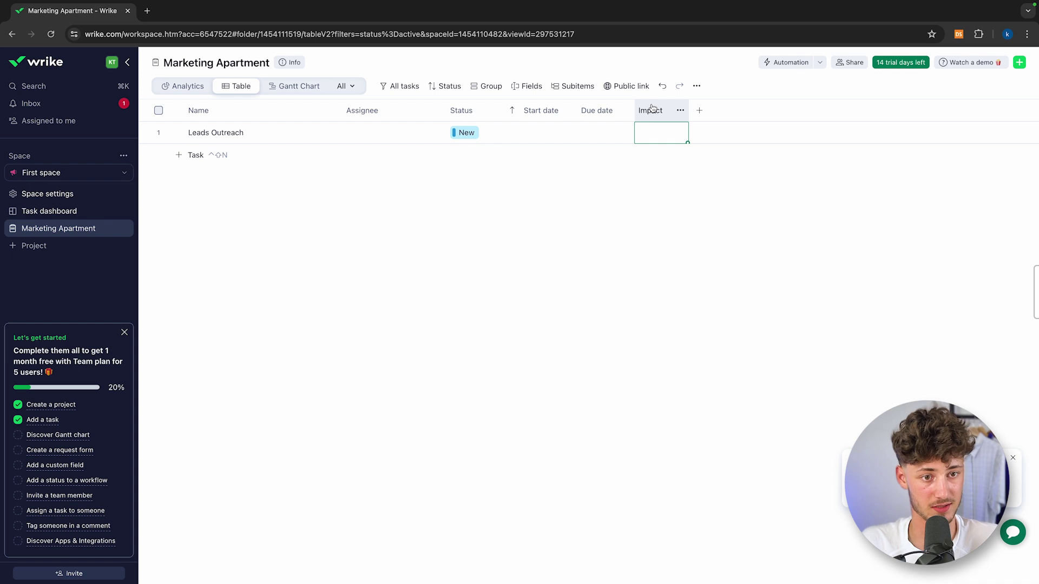
Create a custom Number field named "Amount of People" with 0 decimal places in the project table
{"action": "left_click", "coordinate": [699, 110]}
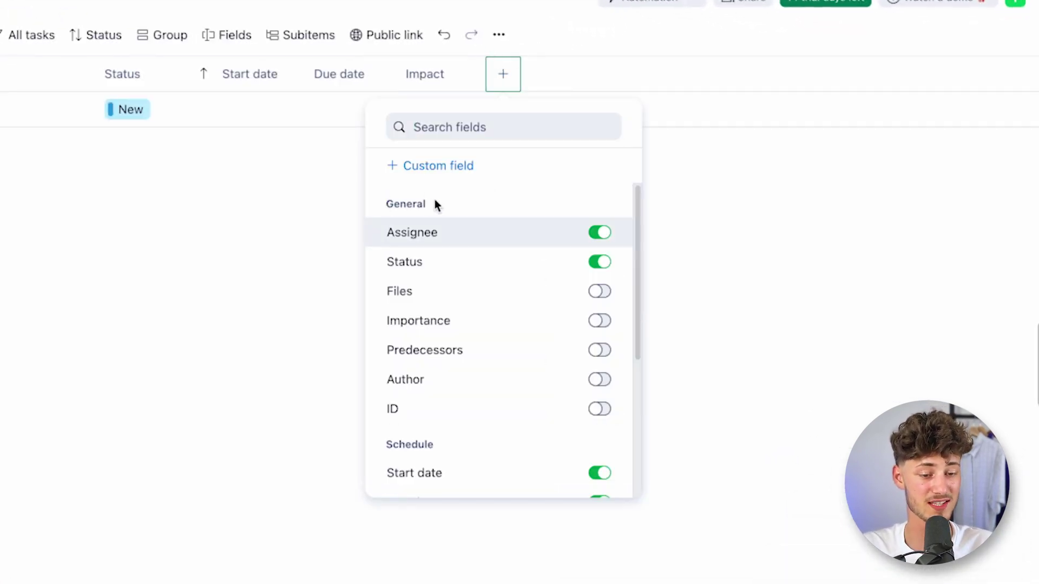
{"action": "scroll", "coordinate": [545, 313], "scroll_direction": "down", "scroll_amount": 4}
{"action": "scroll", "coordinate": [549, 311], "scroll_direction": "up", "scroll_amount": 4}
{"action": "scroll", "coordinate": [549, 311], "scroll_direction": "down", "scroll_amount": 4}
{"action": "scroll", "coordinate": [544, 300], "scroll_direction": "up", "scroll_amount": 4}
{"action": "left_click", "coordinate": [431, 166]}
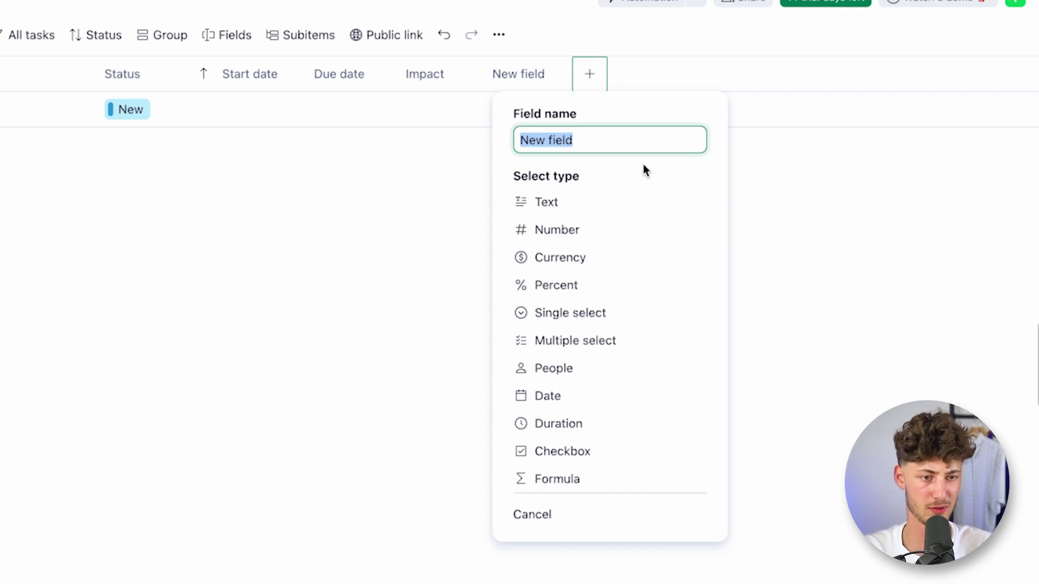
{"action": "type", "text": "Amount of People"}
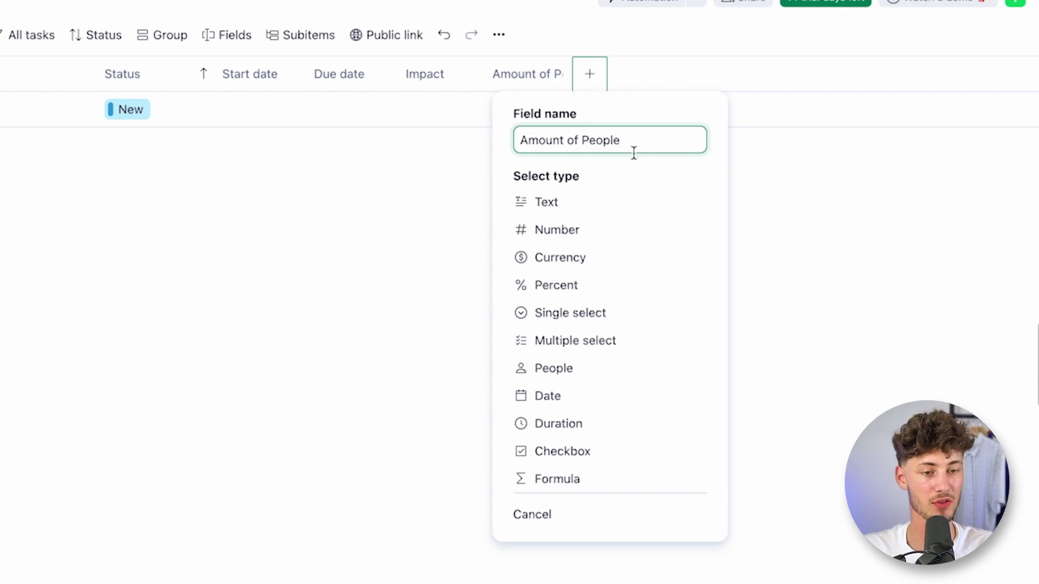
{"action": "left_click", "coordinate": [613, 177]}
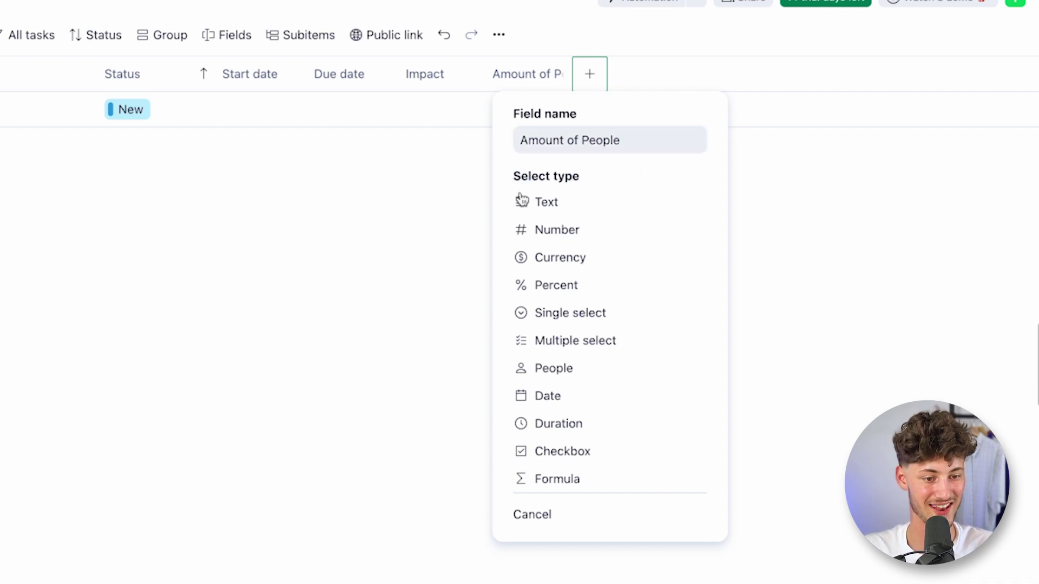
{"action": "left_click", "coordinate": [589, 228]}
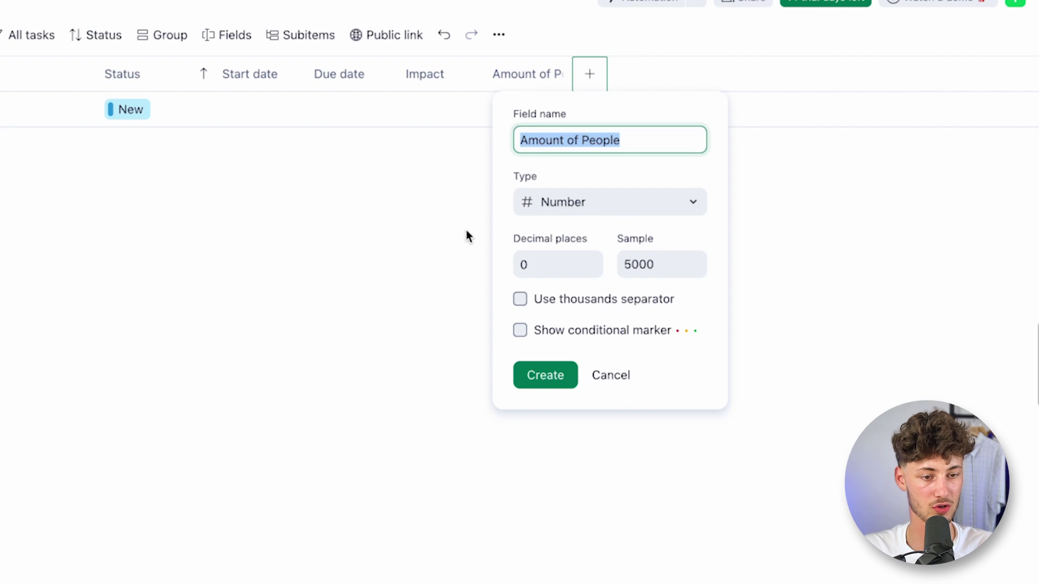
{"action": "left_click", "coordinate": [556, 381]}
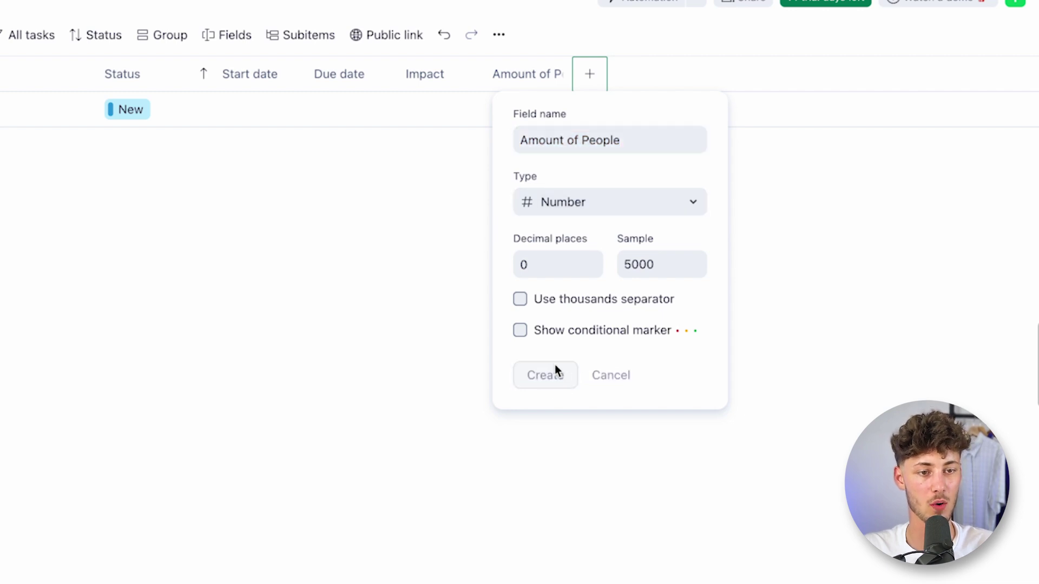
Enter 10 as the Amount of People for Leads Outreach and widen that column to fit its heading
{"action": "left_click", "coordinate": [524, 108]}
{"action": "left_click", "coordinate": [524, 108]}
{"action": "type", "text": "10"}
{"action": "key", "text": "Return"}
{"action": "left_click_drag", "start_coordinate": [571, 67], "coordinate": [645, 62]}
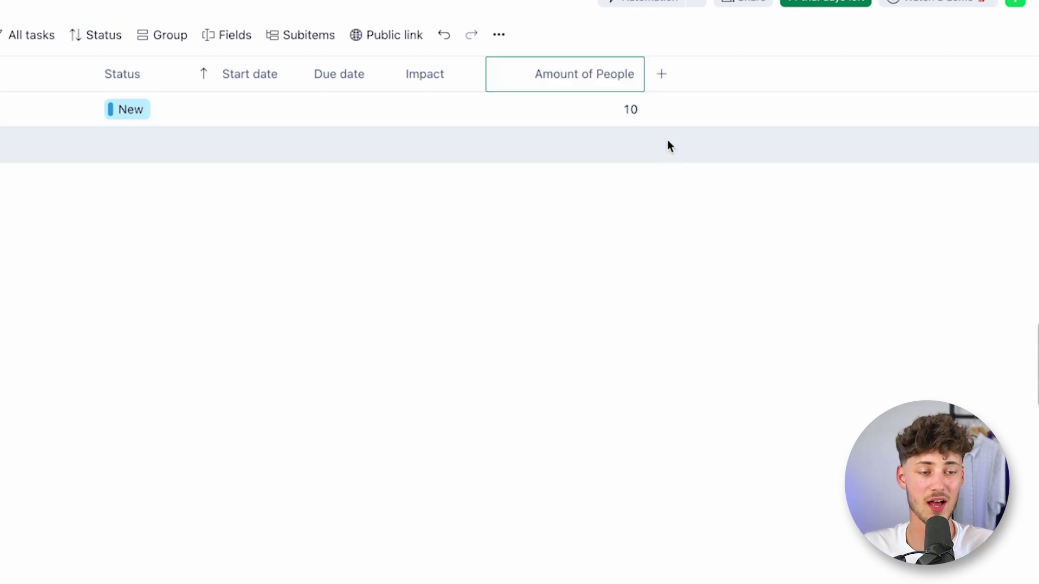
{"action": "left_click", "coordinate": [661, 74]}
{"action": "left_click", "coordinate": [614, 165]}
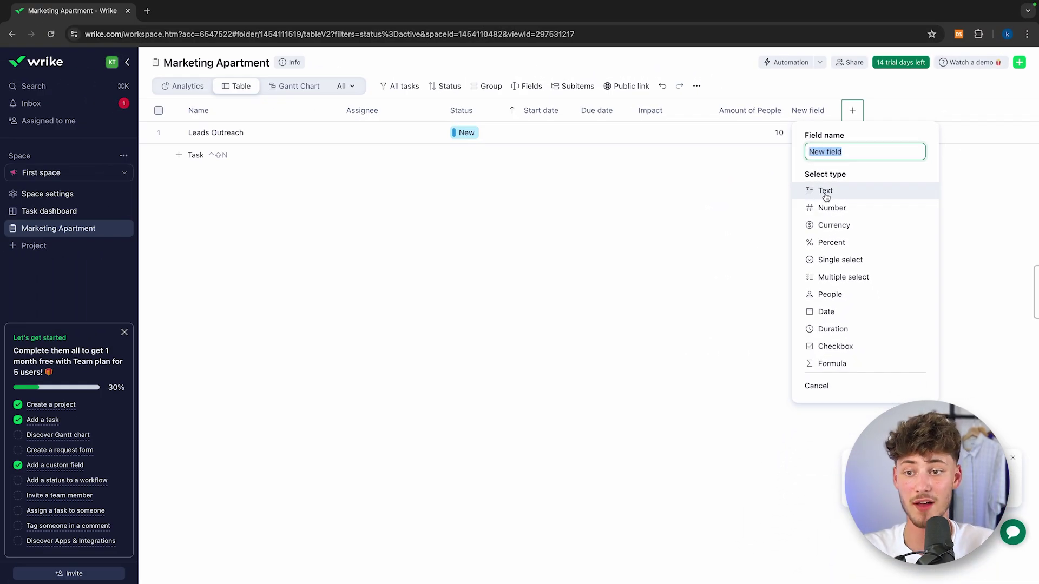
{"action": "left_click", "coordinate": [379, 492]}
Add a subitem named "Scrap Lead Data" to the Leads Outreach task
{"action": "left_click", "coordinate": [247, 134]}
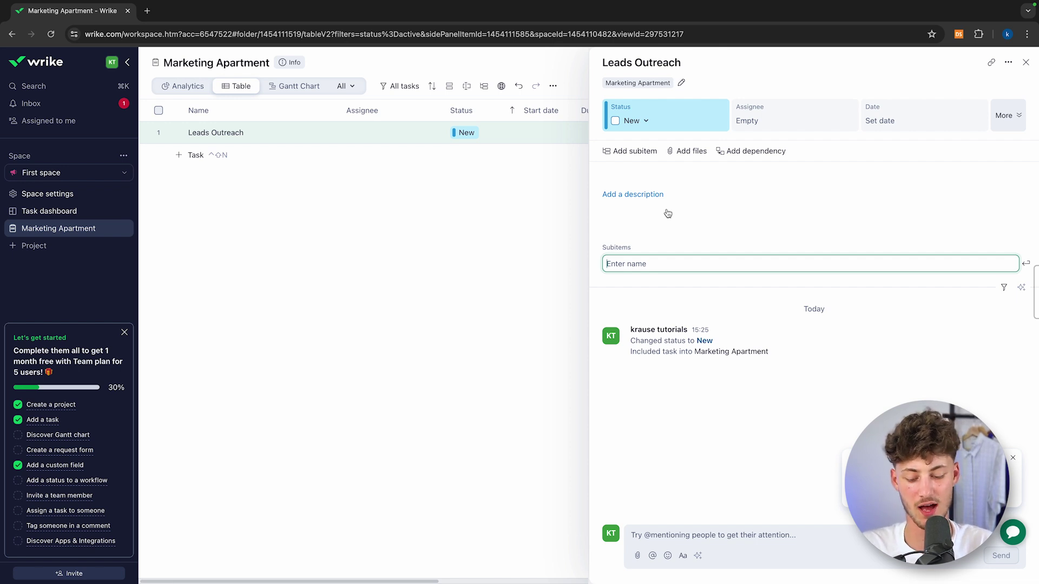
{"action": "type", "text": "S"}
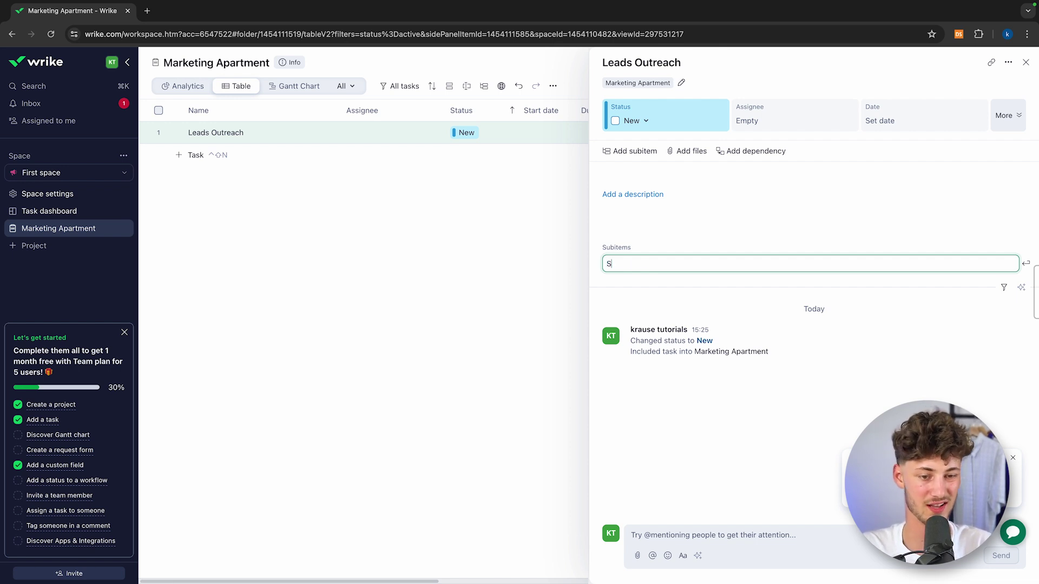
{"action": "type", "text": "crap Lead Da"}
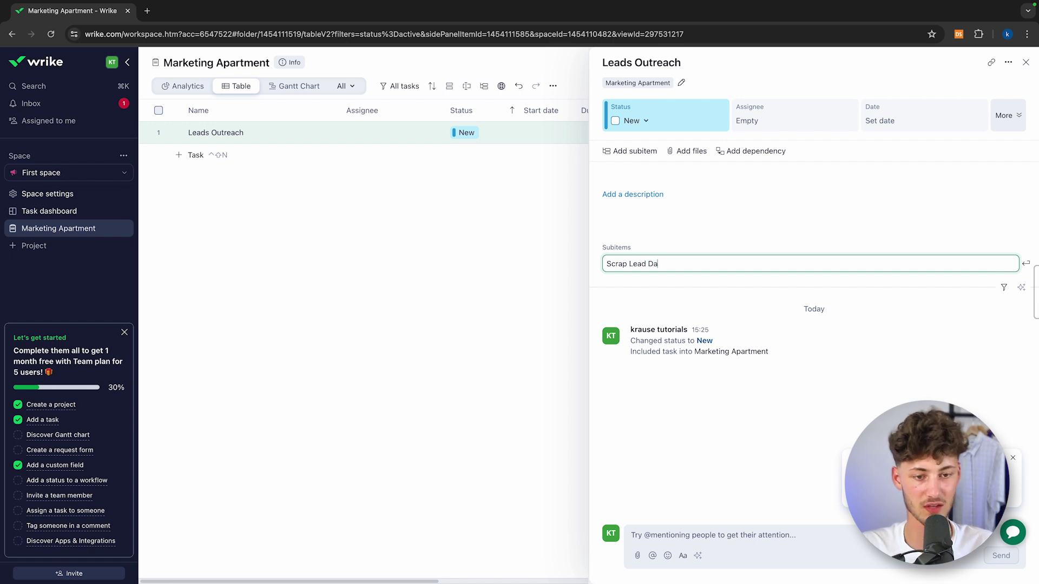
{"action": "type", "text": "ta"}
{"action": "key", "text": "Return"}
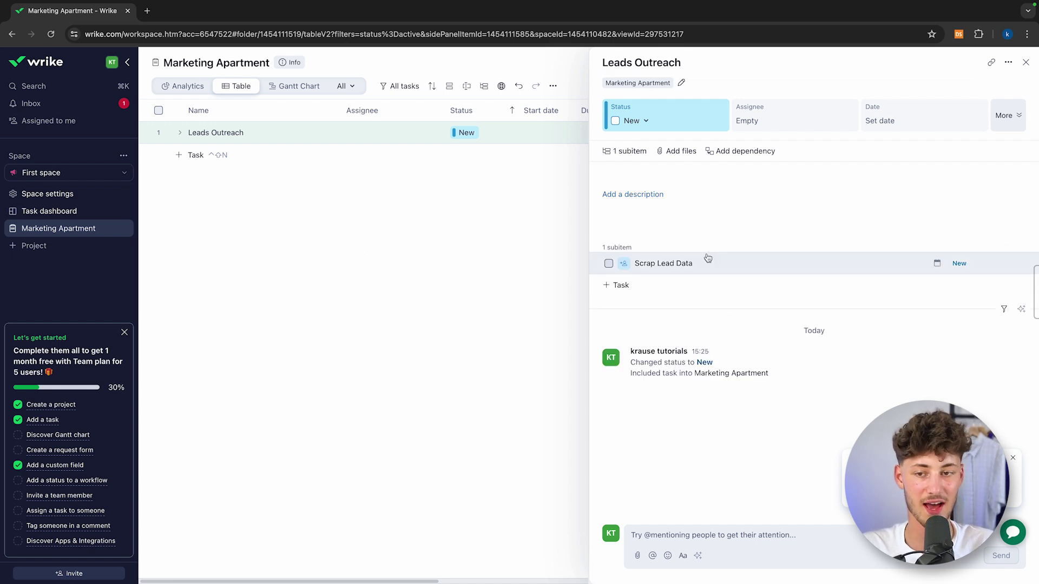
Expand Leads Outreach in the table to show its subitem, and close the task details
{"action": "left_click", "coordinate": [192, 130]}
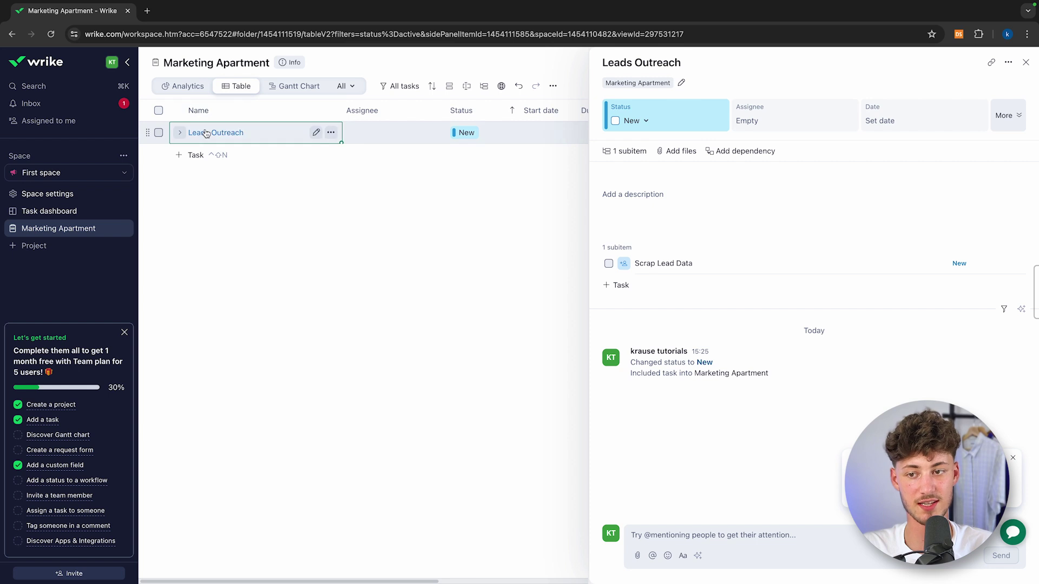
{"action": "left_click", "coordinate": [178, 134]}
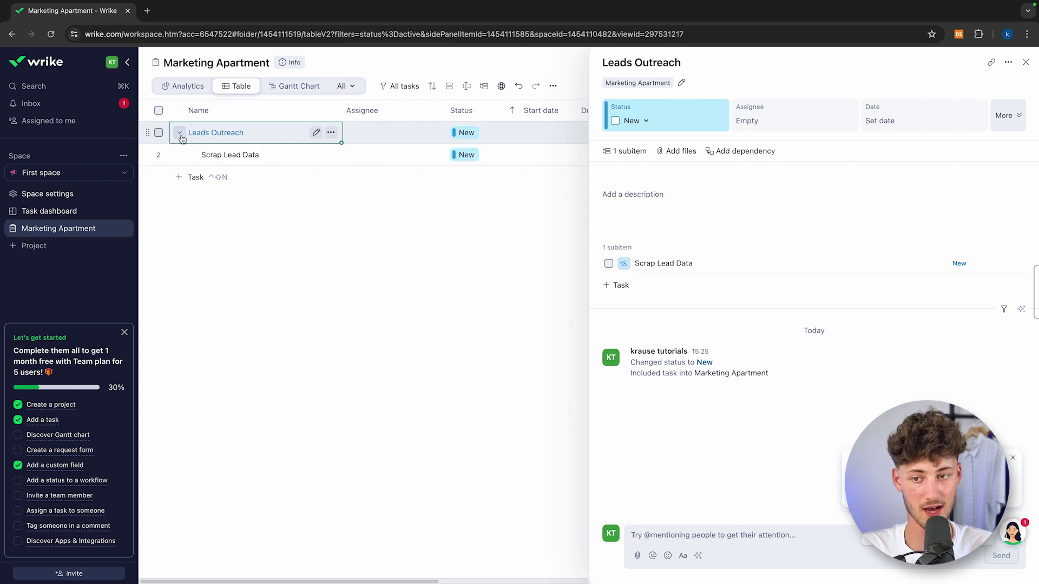
{"action": "left_click", "coordinate": [239, 155]}
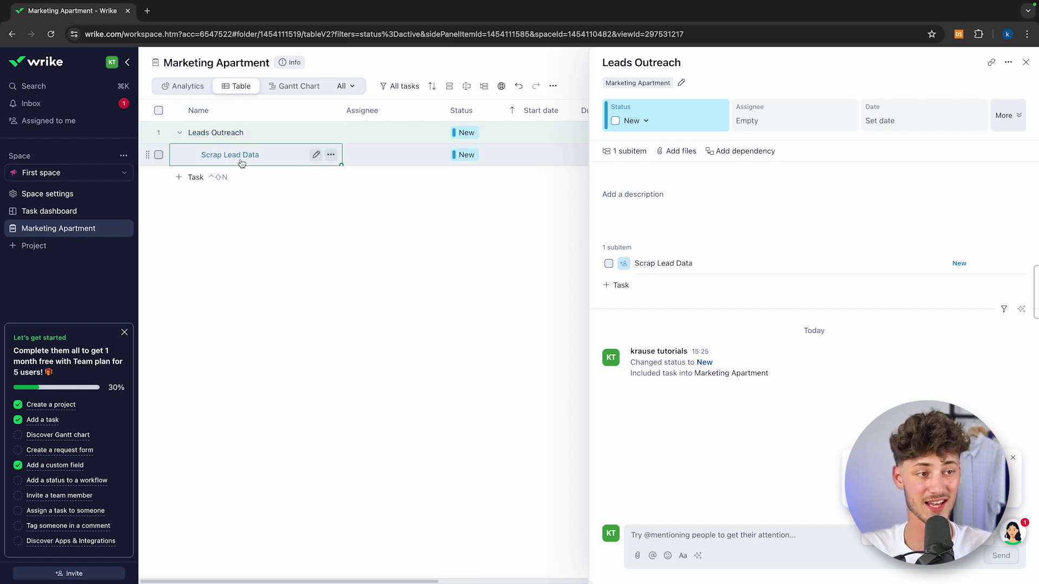
{"action": "left_click", "coordinate": [1026, 62]}
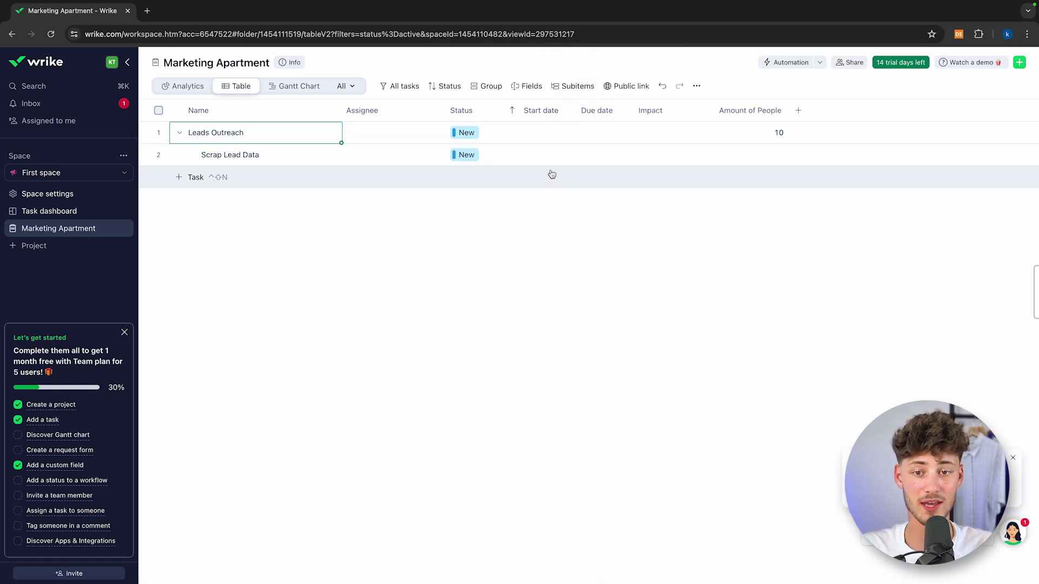
Assign both Leads Outreach and its Scrap Lead Data subitem to the account owner
{"action": "left_click", "coordinate": [433, 132]}
{"action": "left_click", "coordinate": [378, 171]}
{"action": "left_click", "coordinate": [325, 202]}
{"action": "left_click", "coordinate": [386, 162]}
{"action": "left_click", "coordinate": [388, 182]}
{"action": "left_click", "coordinate": [320, 199]}
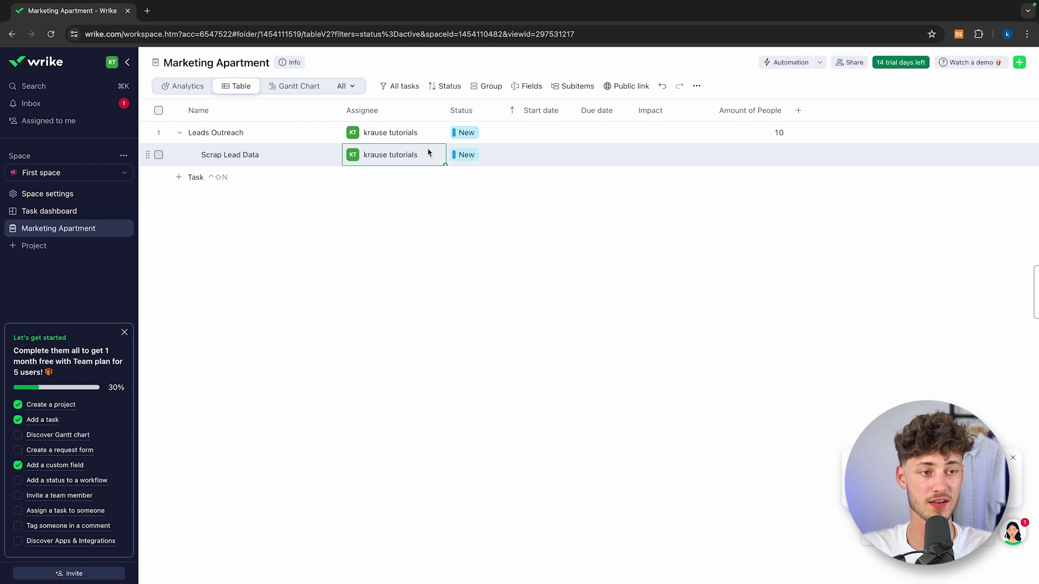
Copy the sharing link of the Marketing Apartment project and close the sharing dialog
{"action": "left_click", "coordinate": [854, 62]}
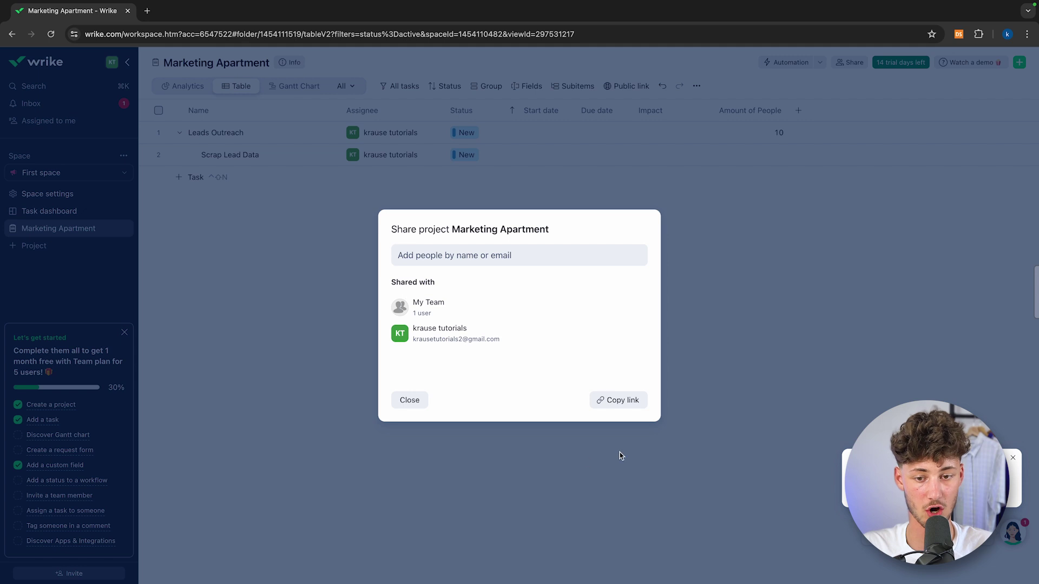
{"action": "left_click", "coordinate": [614, 400]}
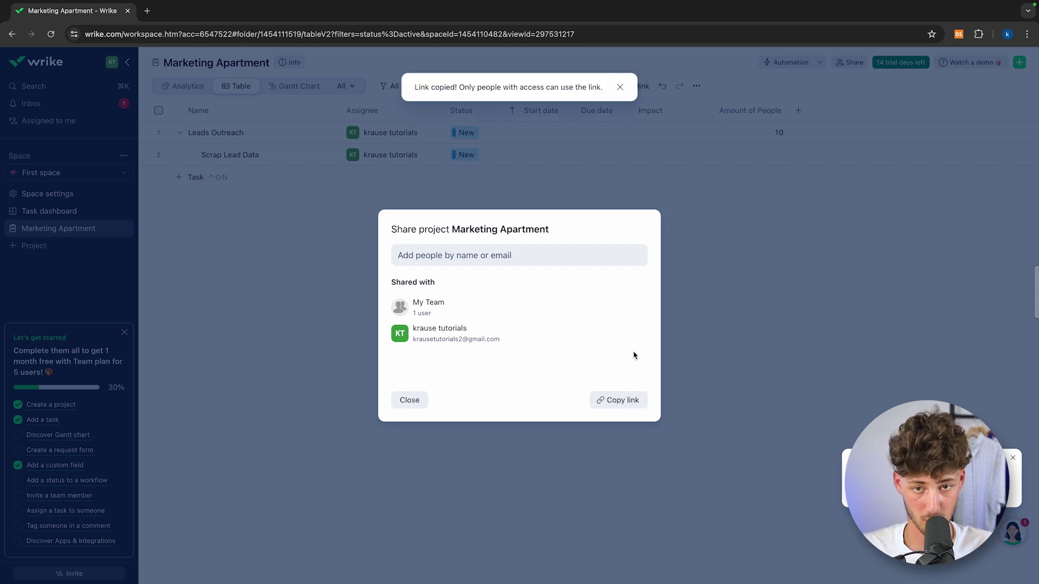
{"action": "left_click", "coordinate": [702, 334]}
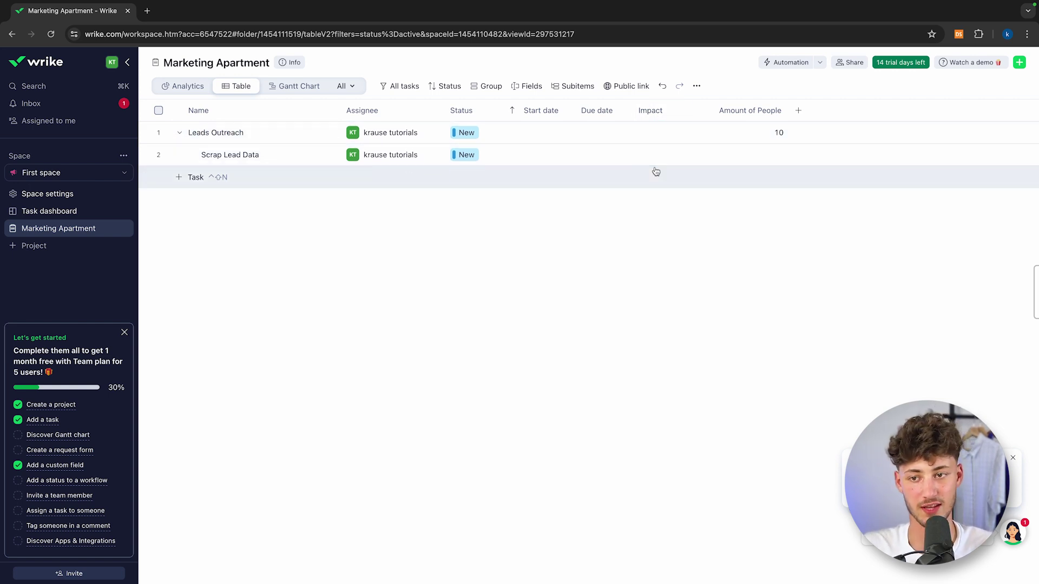
Show the project as a Gantt chart and set the due date of Leads Outreach to 18/07/2024
{"action": "left_click", "coordinate": [297, 88]}
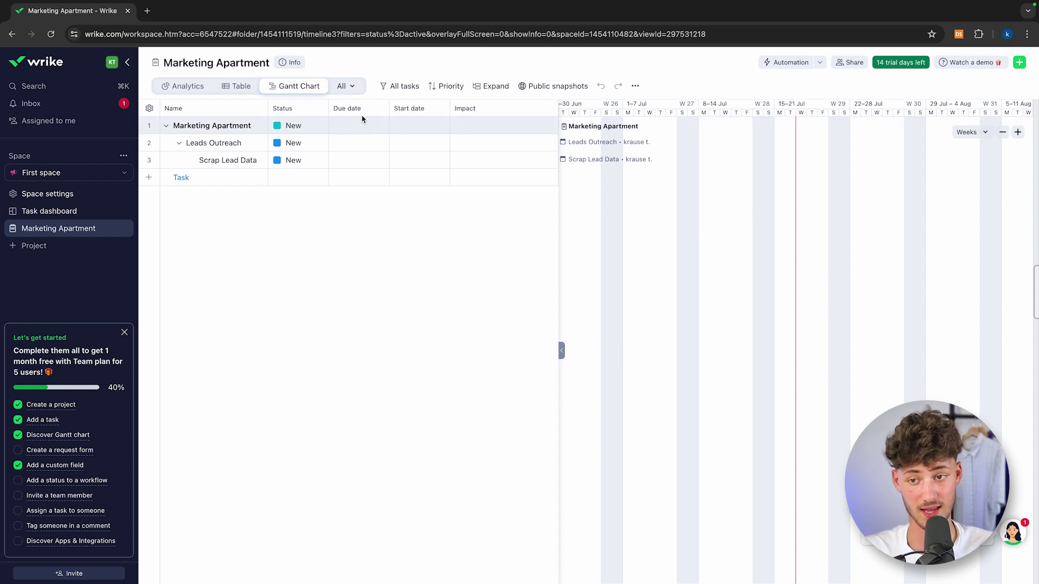
{"action": "left_click", "coordinate": [340, 146]}
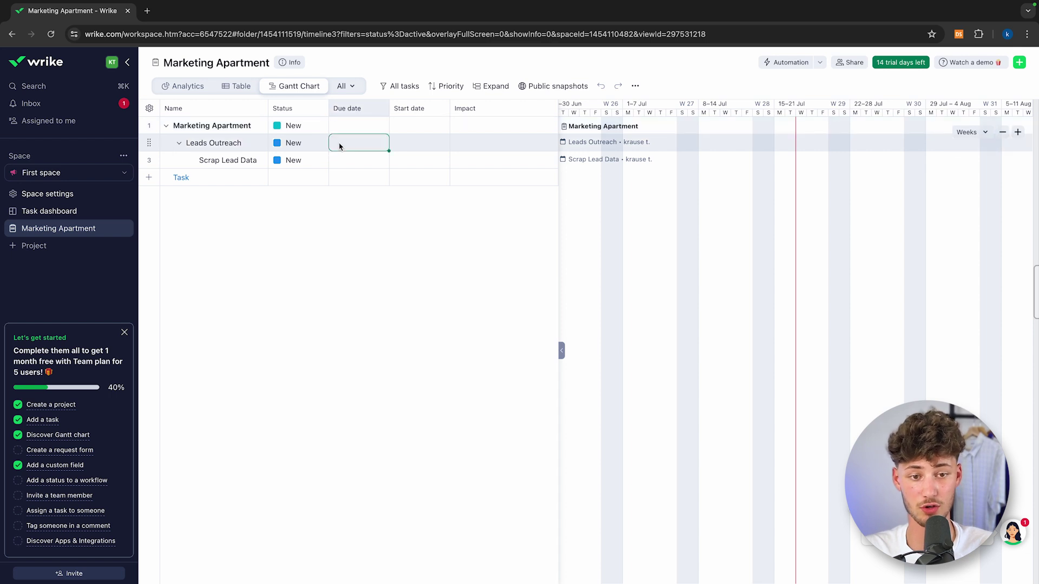
{"action": "left_click", "coordinate": [354, 145]}
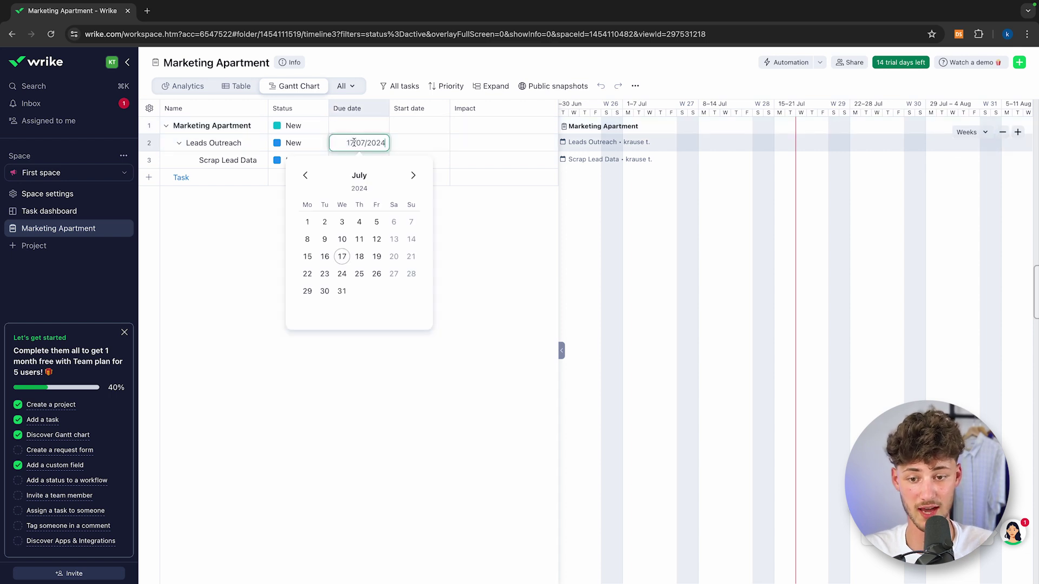
{"action": "left_click", "coordinate": [360, 256]}
Change the due date of Leads Outreach to 22/07/2024
{"action": "left_click", "coordinate": [413, 149]}
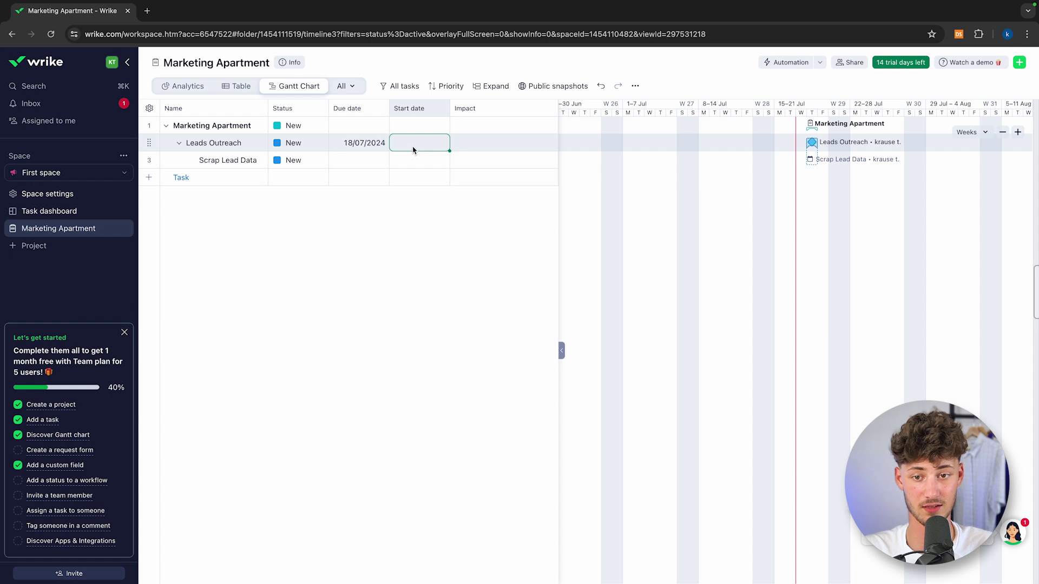
{"action": "left_click", "coordinate": [364, 143]}
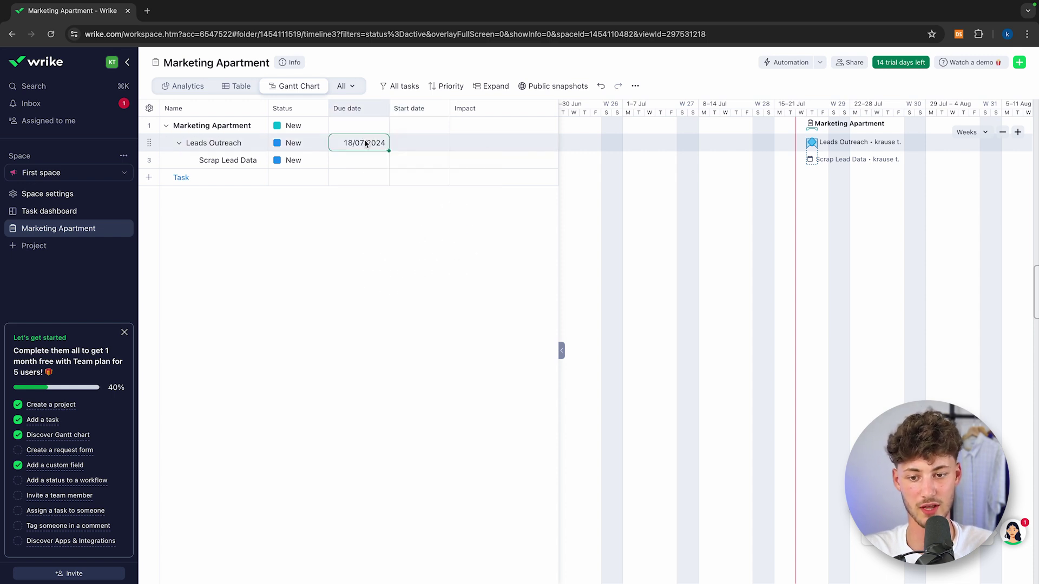
{"action": "left_click", "coordinate": [365, 143]}
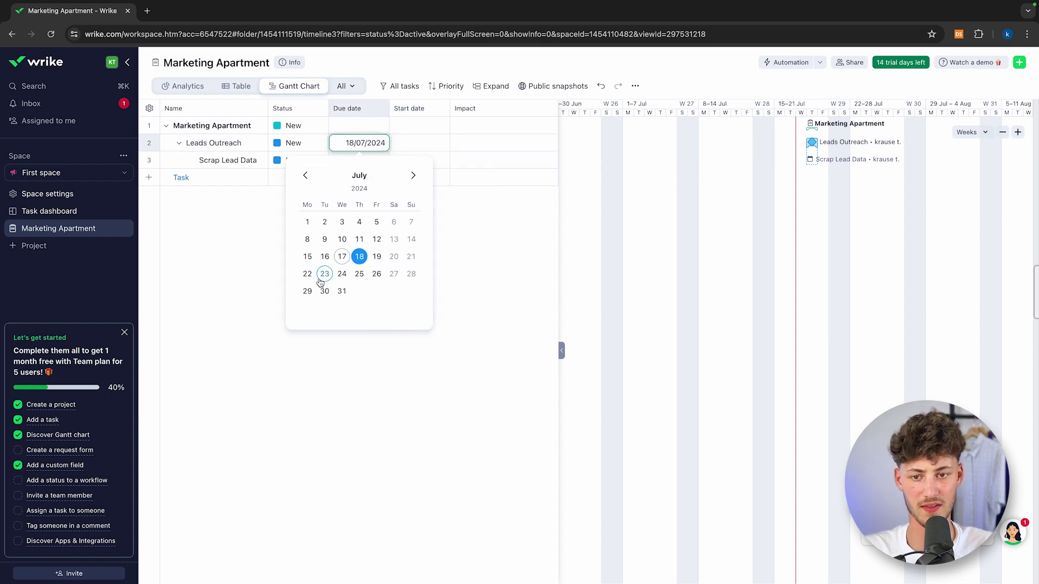
{"action": "left_click", "coordinate": [309, 274]}
Set the start date of Leads Outreach to 18/07/2024
{"action": "left_click", "coordinate": [422, 148]}
{"action": "left_click", "coordinate": [422, 147]}
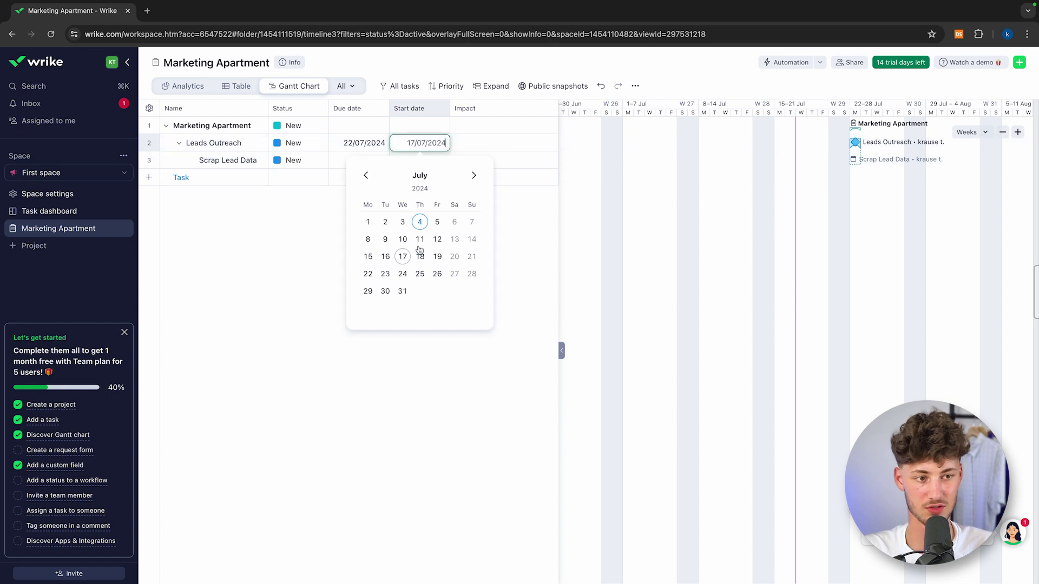
{"action": "left_click", "coordinate": [420, 256]}
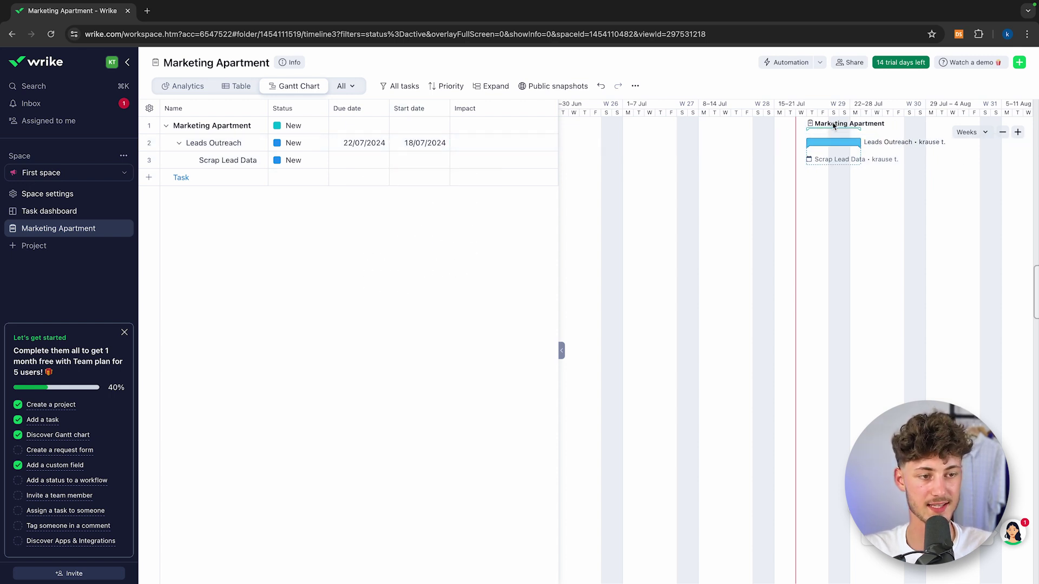
{"action": "mouse_move", "coordinate": [843, 143]}
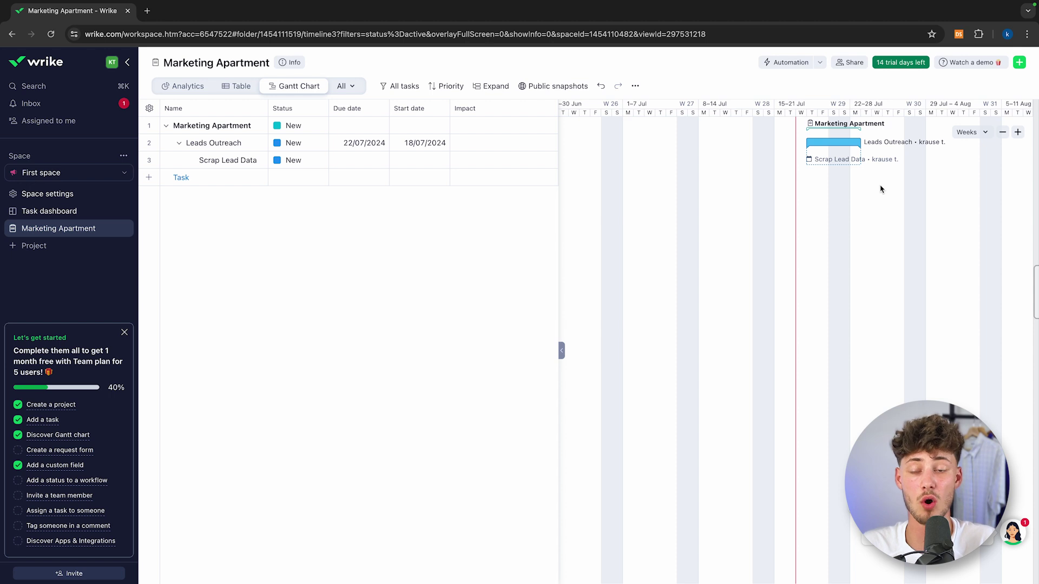
{"action": "left_click", "coordinate": [346, 86]}
{"action": "left_click", "coordinate": [345, 86]}
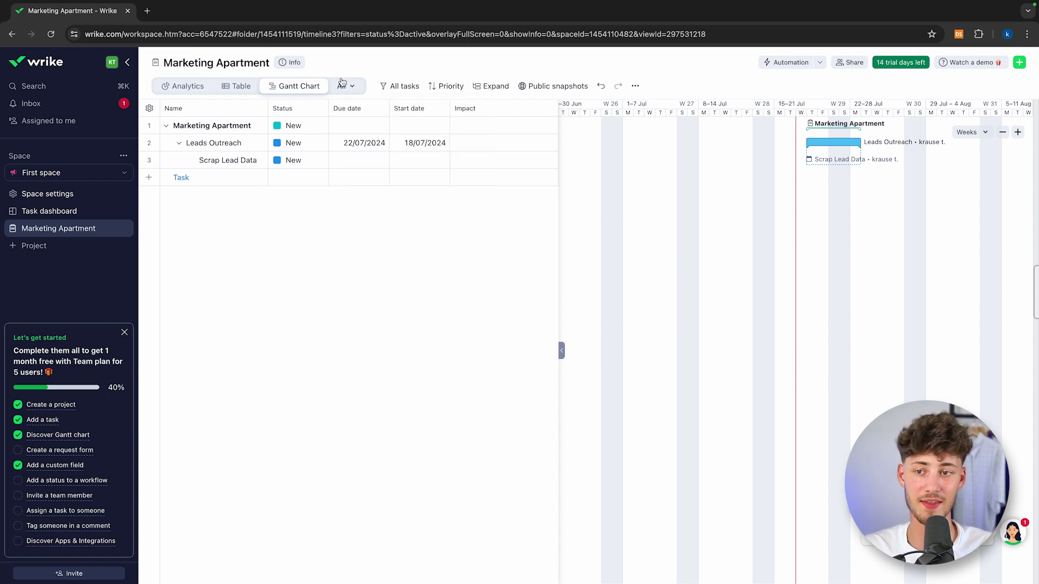
Open the project's analytics and try other chart types for all tasks, including a donut, ending with a vertical column chart
{"action": "left_click", "coordinate": [182, 87]}
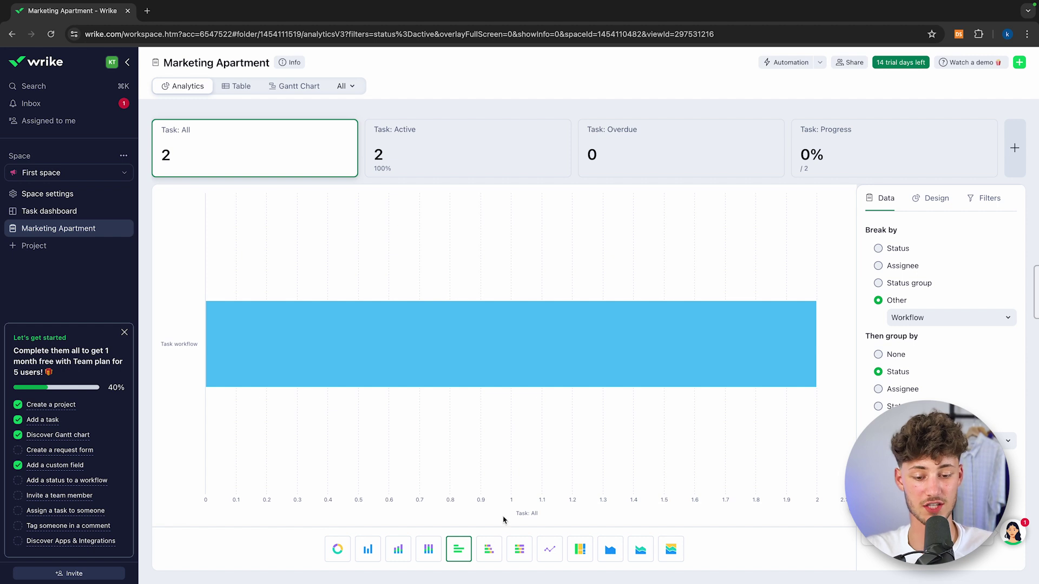
{"action": "left_click", "coordinate": [489, 558]}
{"action": "left_click", "coordinate": [338, 551]}
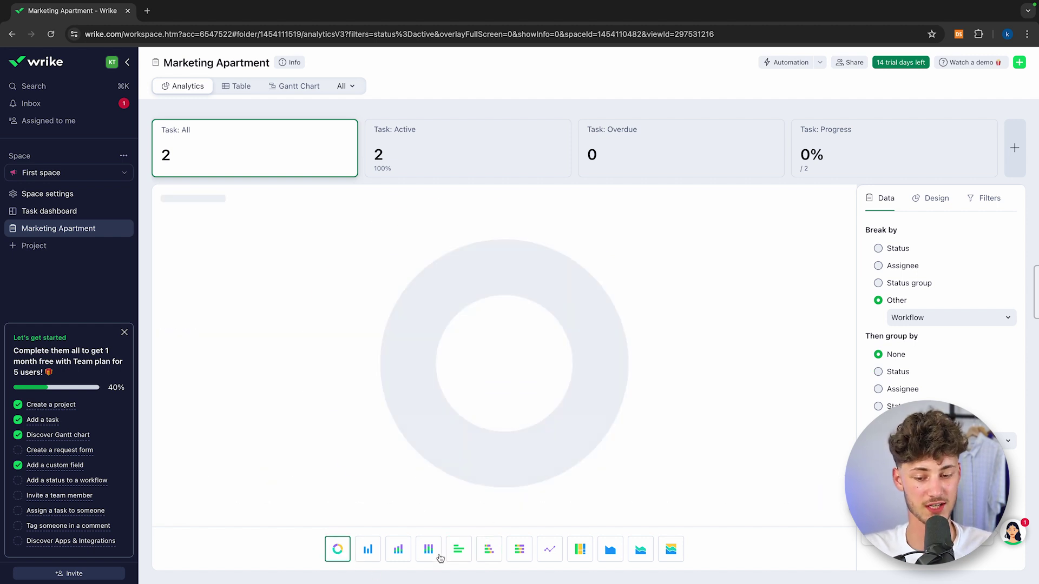
{"action": "left_click", "coordinate": [375, 547]}
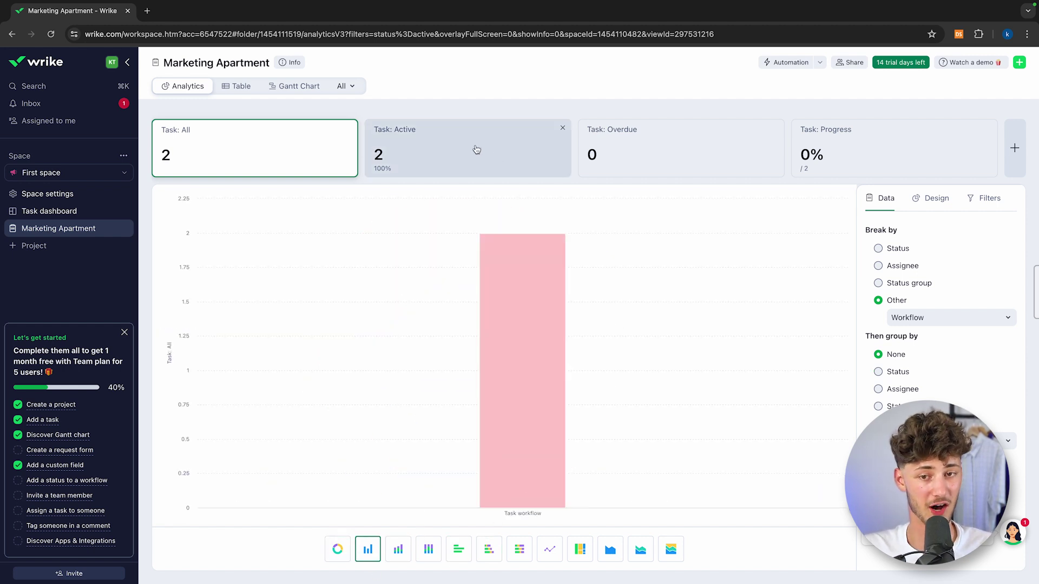
View the analytics charts for active tasks and overdue tasks
{"action": "left_click", "coordinate": [475, 151]}
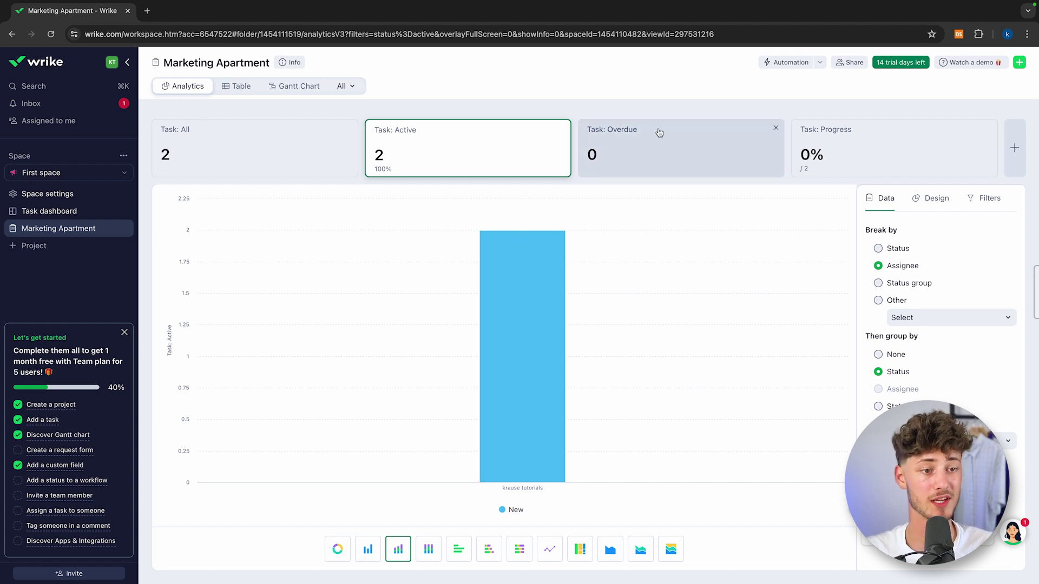
{"action": "left_click", "coordinate": [658, 162]}
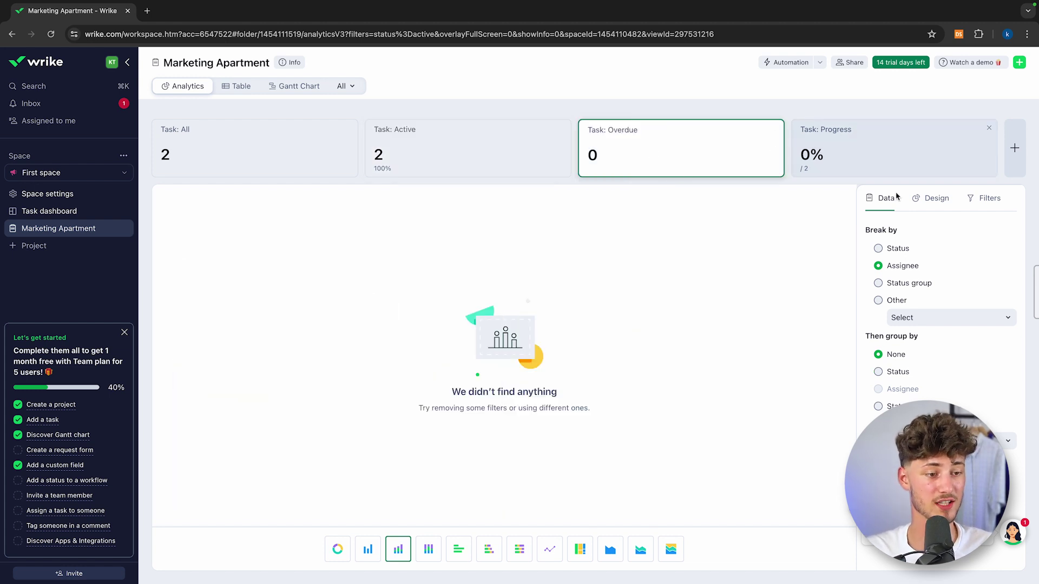
Check the design, filter and data settings of the overdue tasks chart, then return to the chart for all tasks
{"action": "left_click", "coordinate": [936, 199]}
{"action": "left_click", "coordinate": [995, 200]}
{"action": "left_click", "coordinate": [885, 200]}
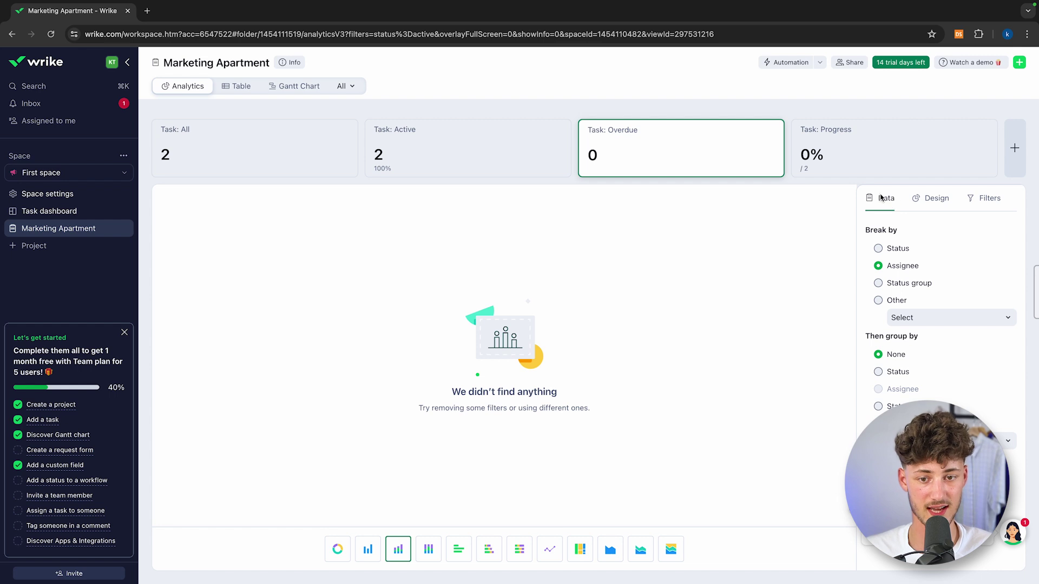
{"action": "left_click", "coordinate": [252, 157]}
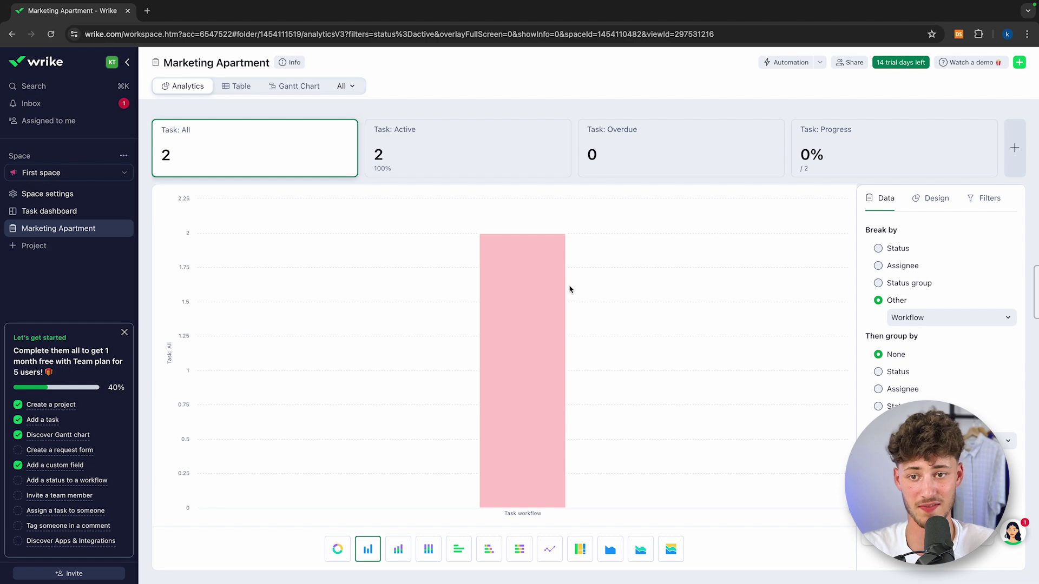
Open the project's Board view and move Leads Outreach to In progress, then to Planned
{"action": "left_click", "coordinate": [344, 86]}
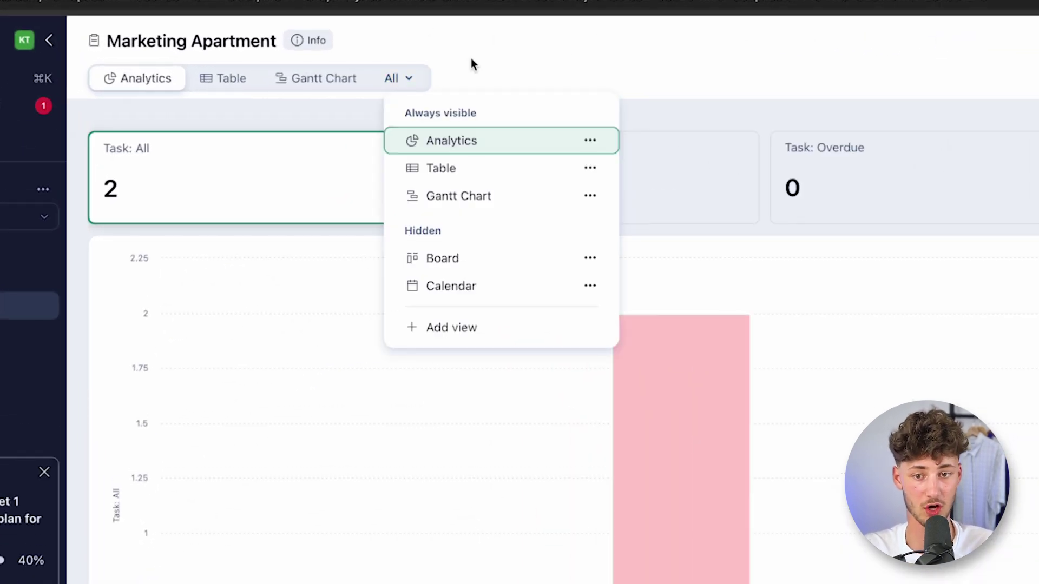
{"action": "left_click", "coordinate": [433, 259]}
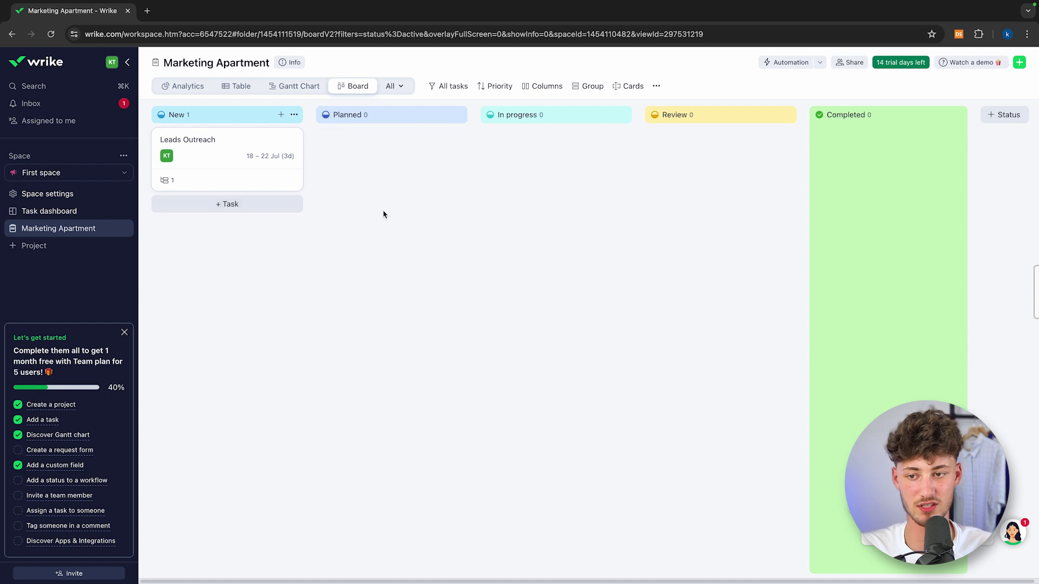
{"action": "left_click_drag", "start_coordinate": [245, 149], "coordinate": [594, 164]}
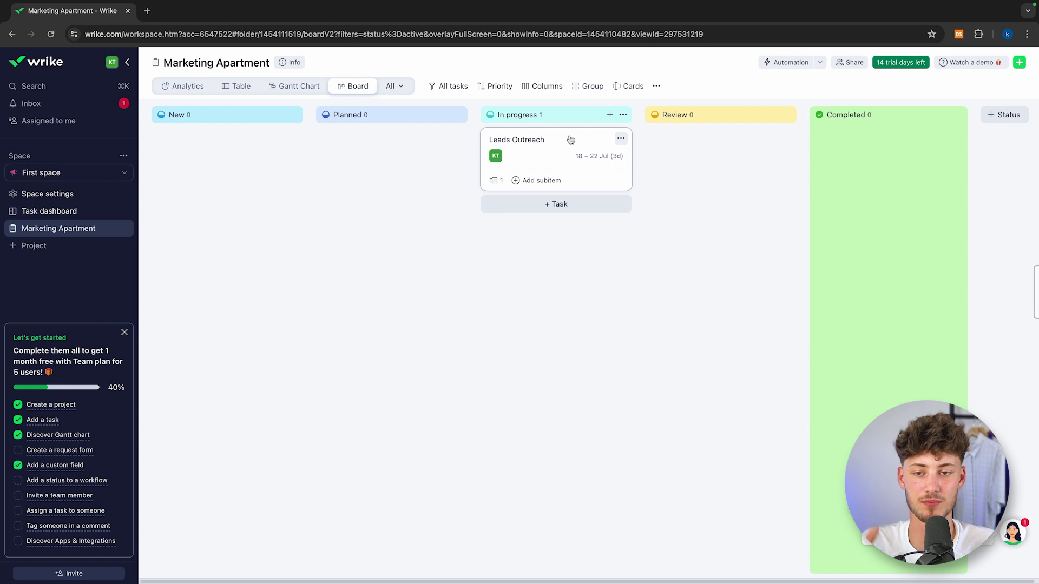
{"action": "left_click_drag", "start_coordinate": [571, 140], "coordinate": [437, 141]}
Look through the project's Table and Gantt Chart views, then examine the task schedule in the Calendar view
{"action": "left_click", "coordinate": [238, 89]}
{"action": "left_click", "coordinate": [291, 88]}
{"action": "left_click", "coordinate": [342, 87]}
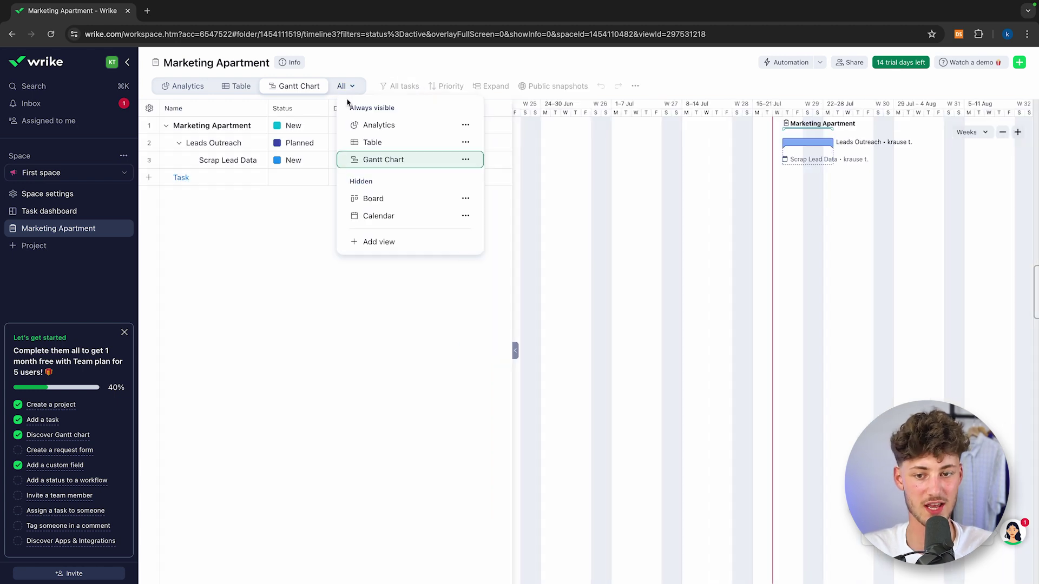
{"action": "left_click", "coordinate": [358, 216]}
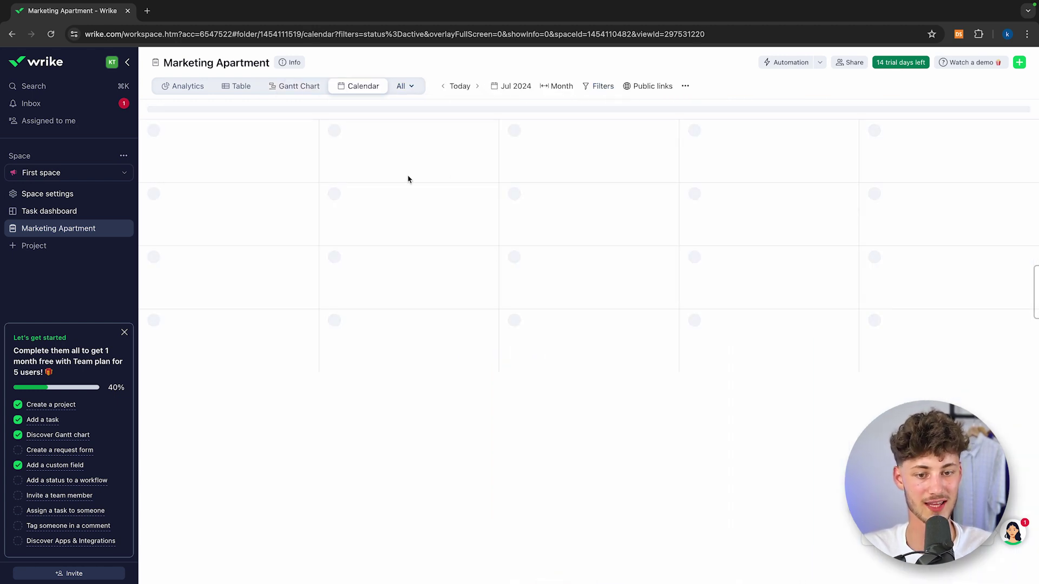
{"action": "mouse_move", "coordinate": [582, 253]}
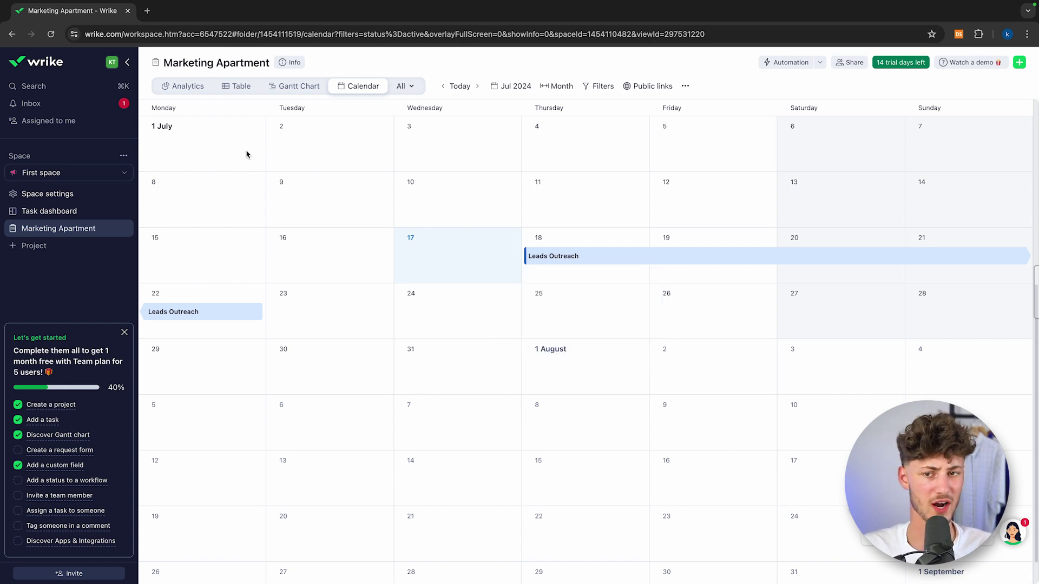
Review the columns available in the Gantt Chart view, compare with the Table view and return to the Gantt chart
{"action": "left_click", "coordinate": [299, 88]}
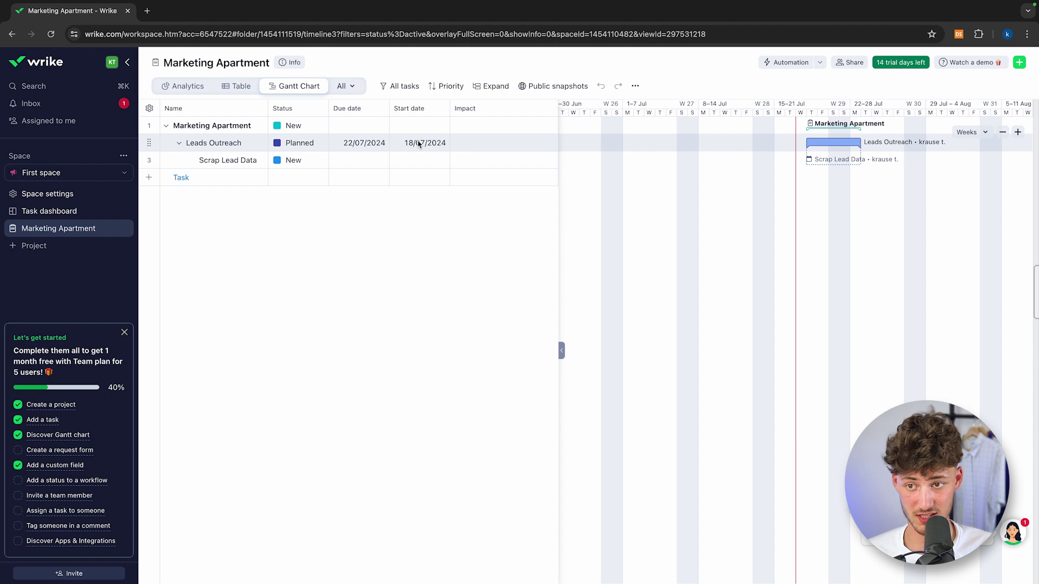
{"action": "left_click", "coordinate": [150, 109]}
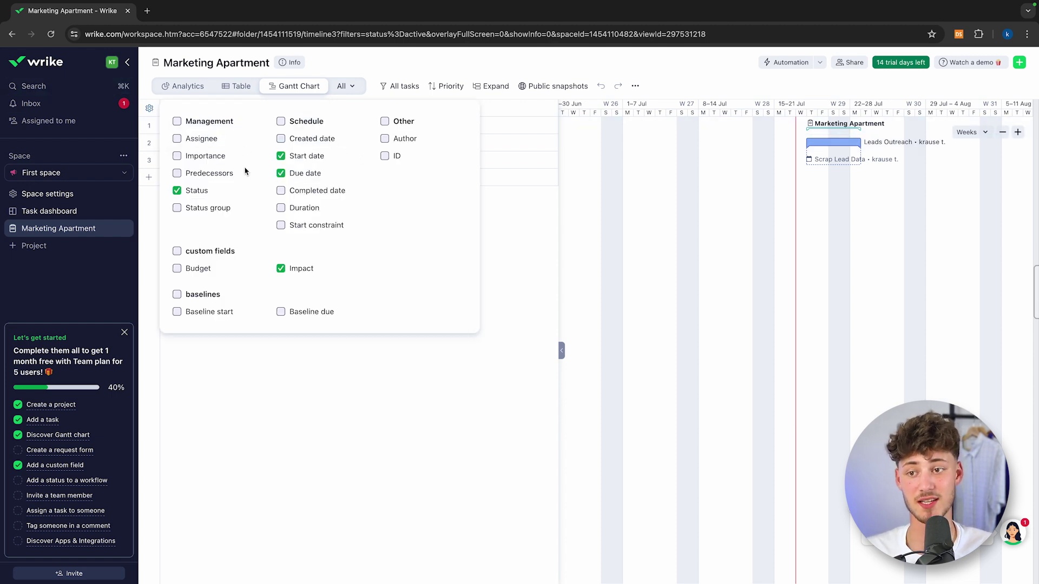
{"action": "left_click", "coordinate": [521, 266]}
{"action": "left_click", "coordinate": [236, 87]}
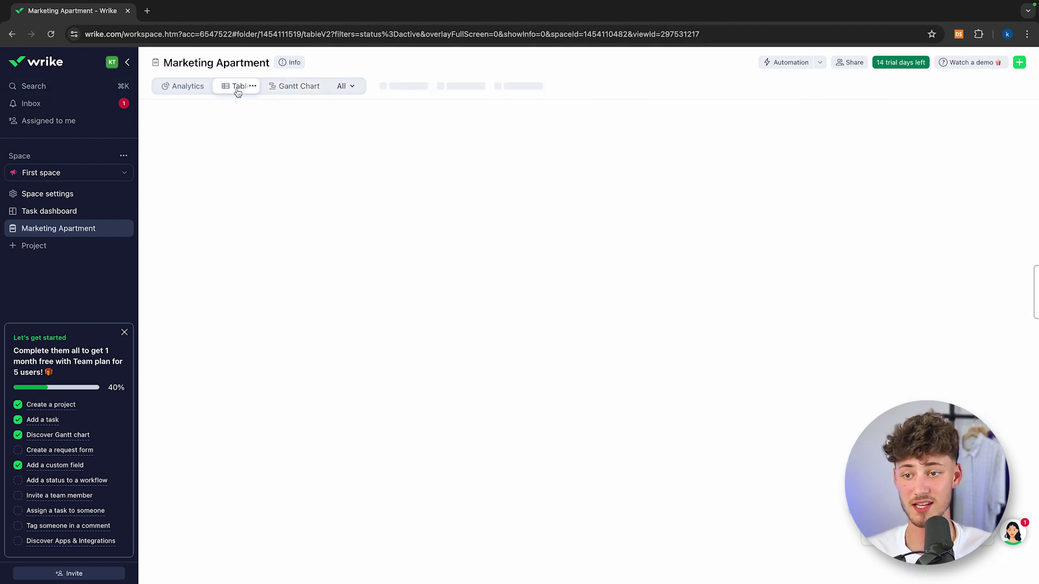
{"action": "left_click", "coordinate": [297, 86]}
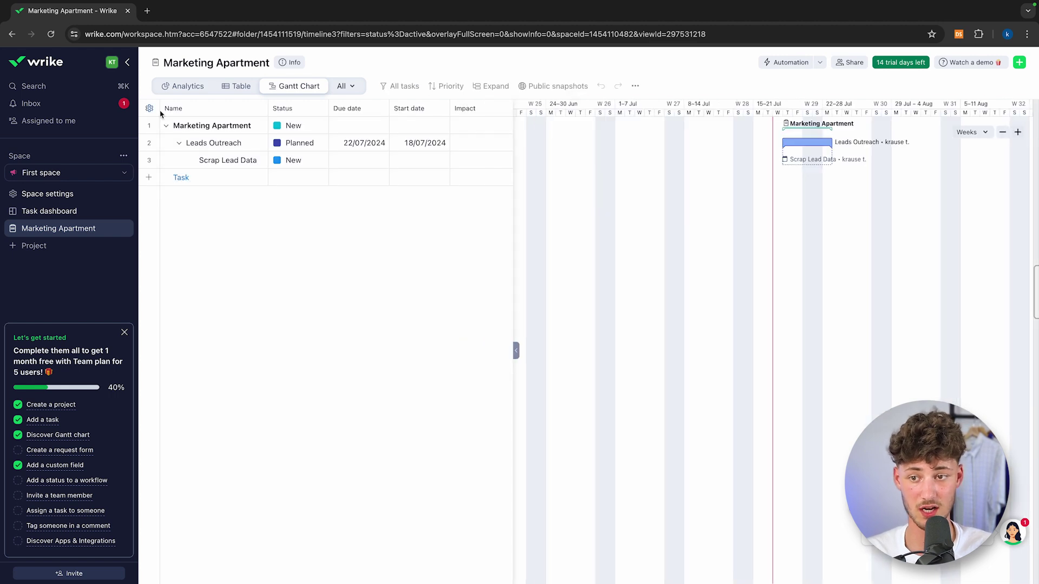
Limit the Management columns shown in the Gantt chart to Predecessors and Status
{"action": "left_click", "coordinate": [150, 108]}
{"action": "left_click", "coordinate": [177, 121]}
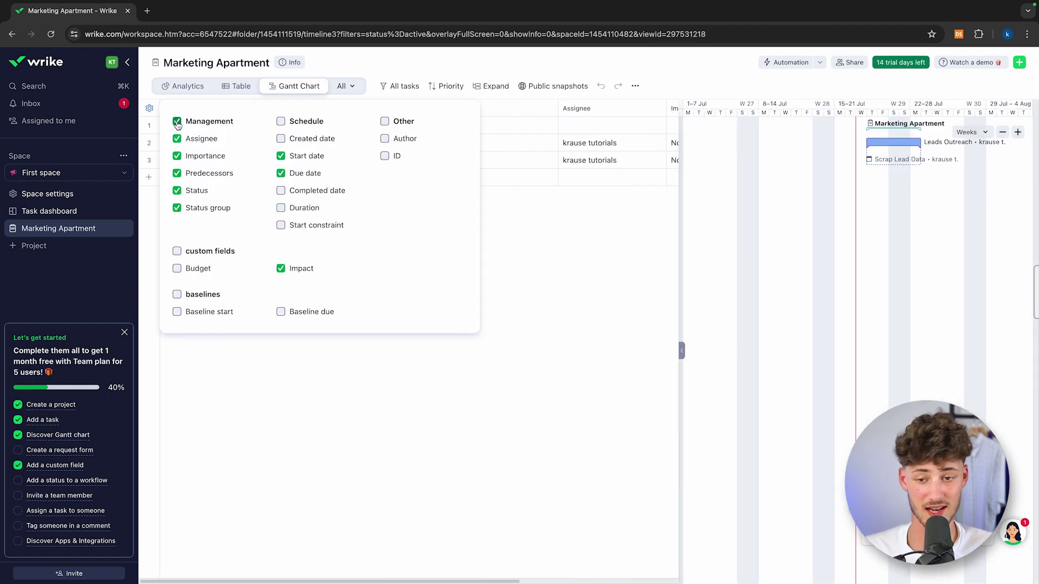
{"action": "left_click", "coordinate": [177, 122]}
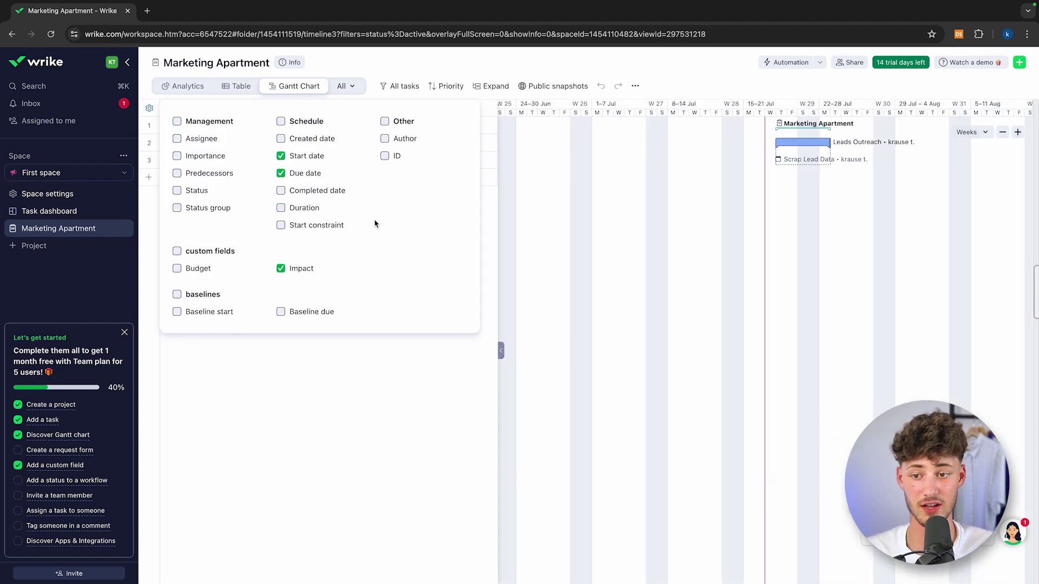
{"action": "left_click", "coordinate": [186, 175]}
{"action": "left_click", "coordinate": [198, 191]}
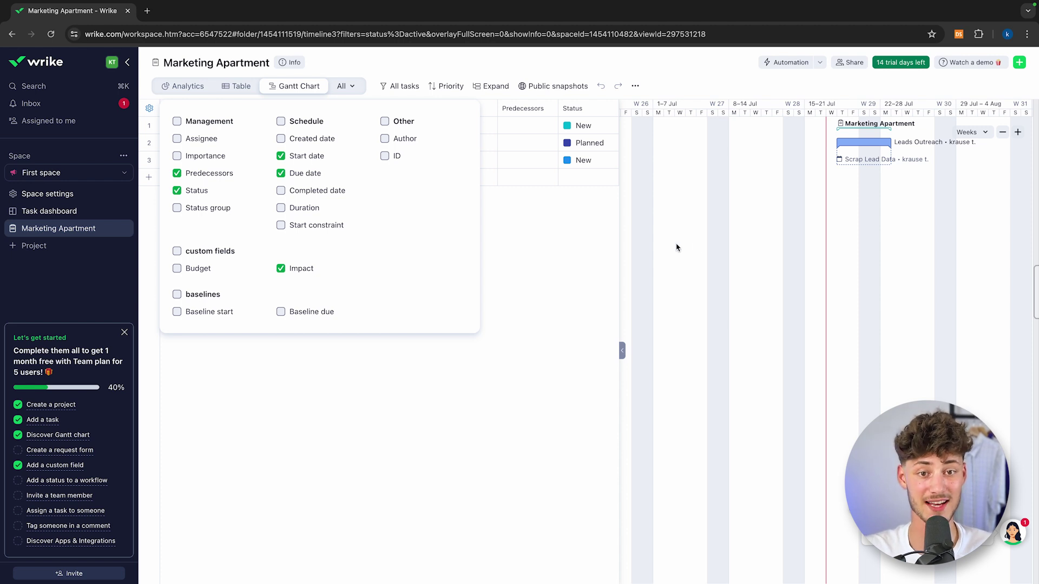
{"action": "left_click", "coordinate": [597, 244]}
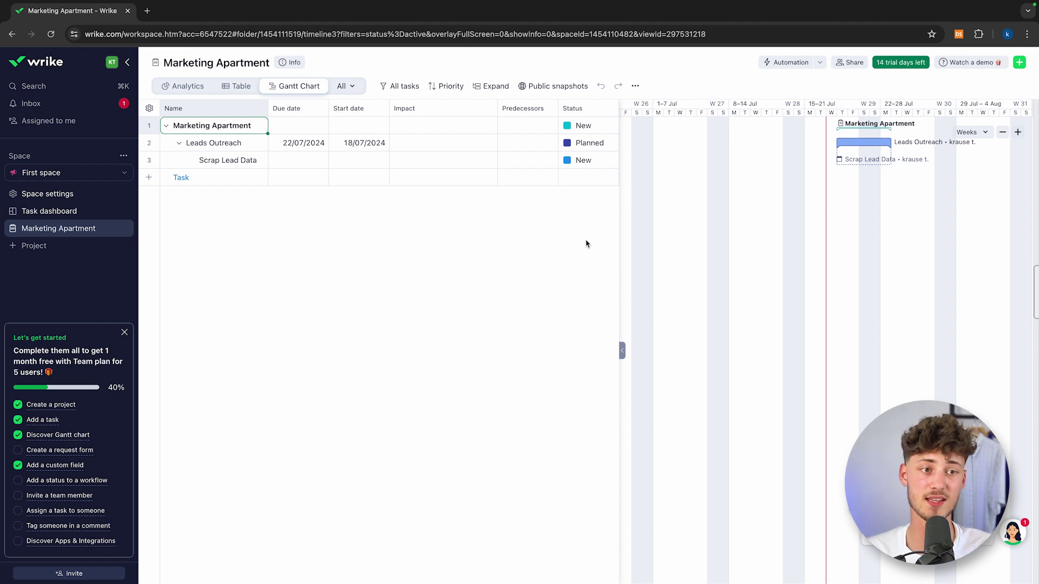
Start a new rule in the space's automation settings and browse the recommended templates and all templates
{"action": "left_click", "coordinate": [789, 62]}
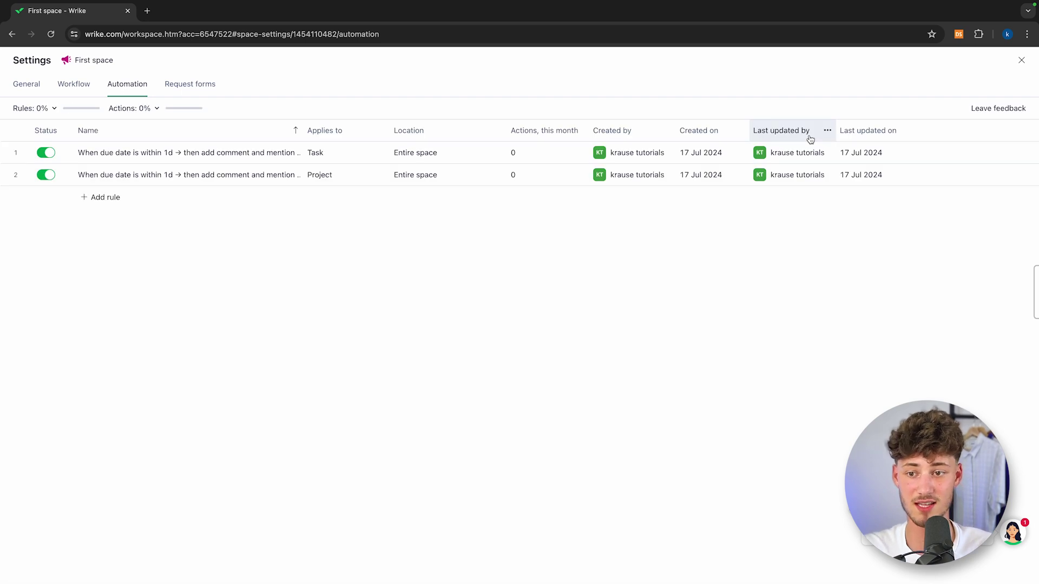
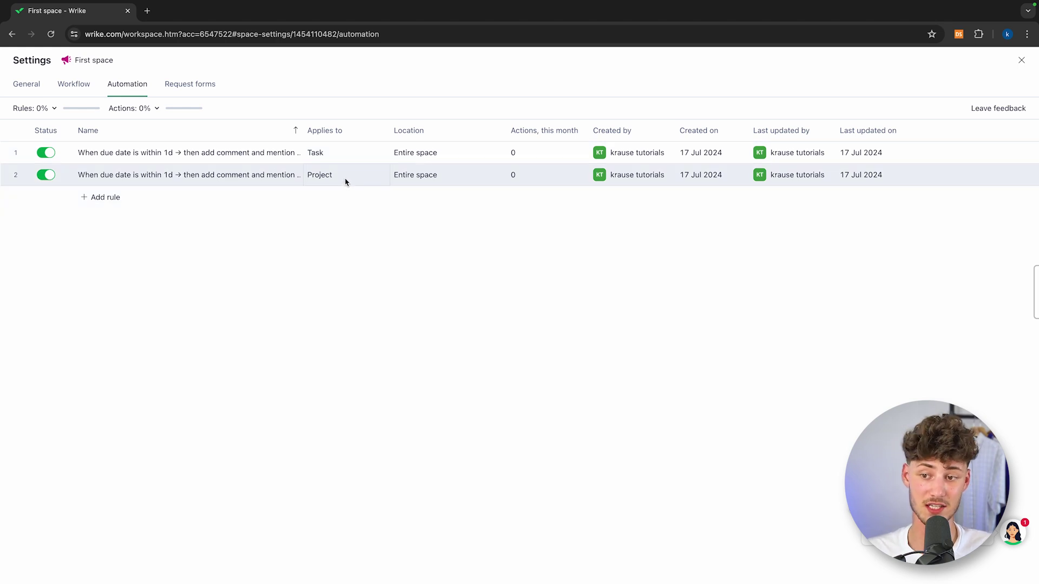
{"action": "left_click", "coordinate": [103, 199]}
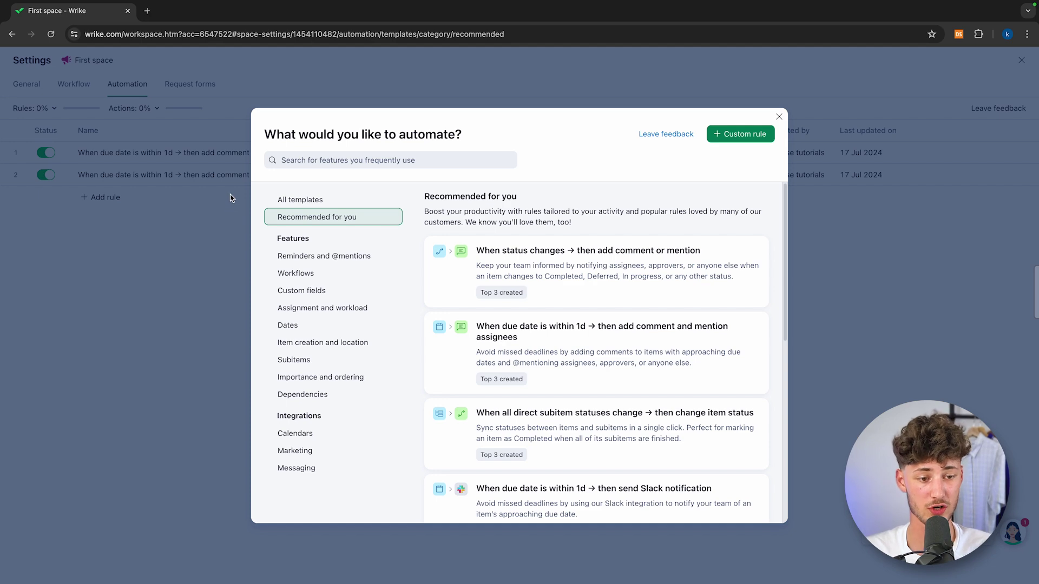
{"action": "scroll", "coordinate": [586, 352], "scroll_direction": "down", "scroll_amount": 8}
{"action": "scroll", "coordinate": [592, 331], "scroll_direction": "up", "scroll_amount": 7}
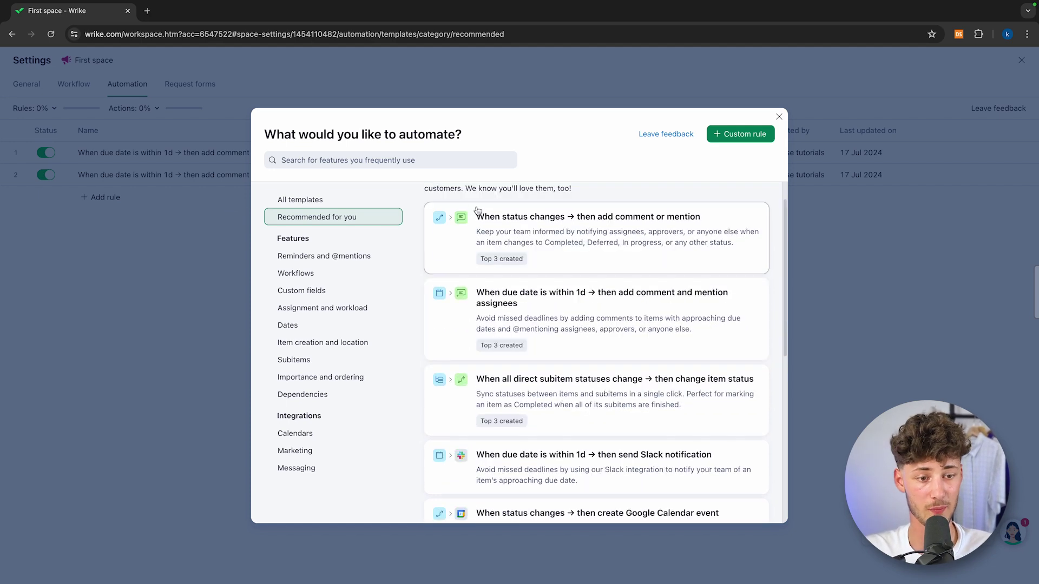
{"action": "left_click", "coordinate": [333, 201]}
{"action": "scroll", "coordinate": [684, 287], "scroll_direction": "down", "scroll_amount": 15}
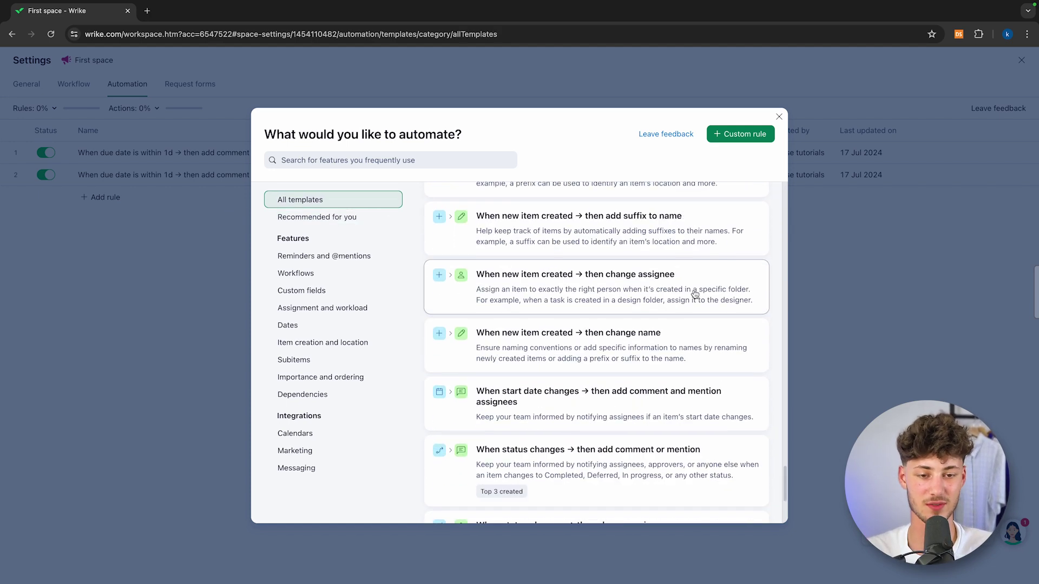
{"action": "scroll", "coordinate": [671, 289], "scroll_direction": "up", "scroll_amount": 15}
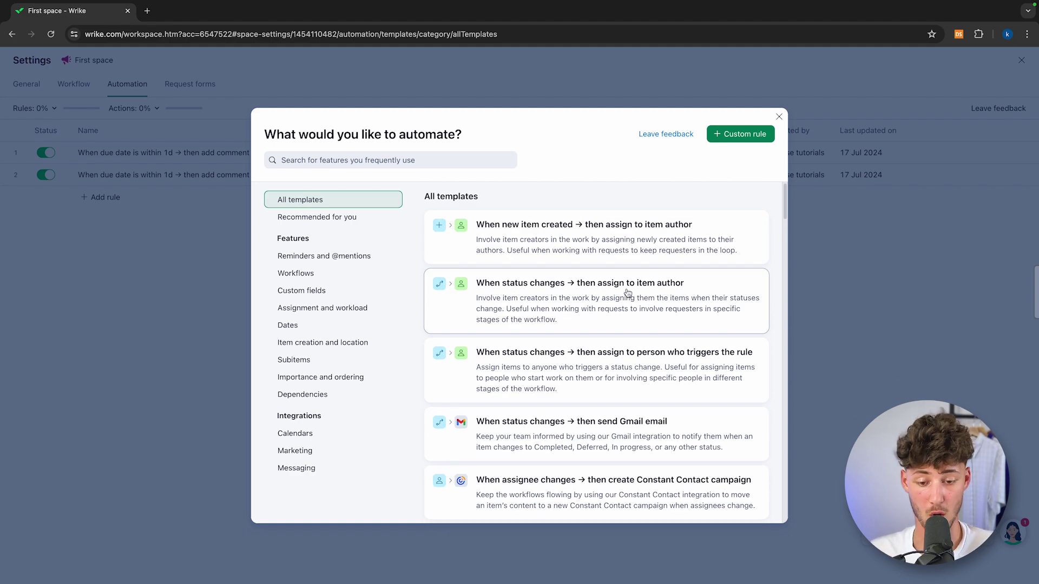
{"action": "scroll", "coordinate": [629, 287], "scroll_direction": "down", "scroll_amount": 10}
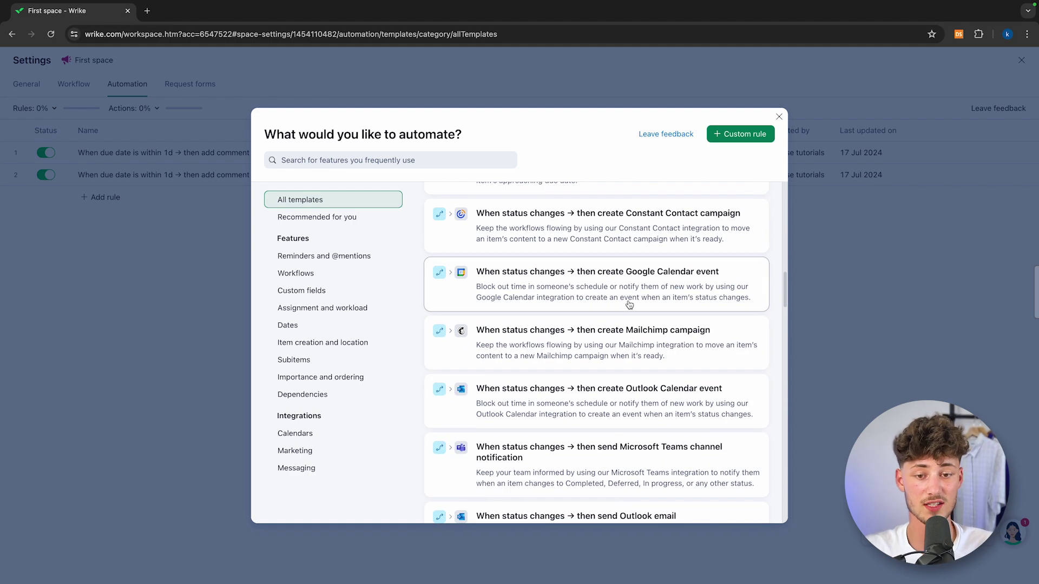
{"action": "scroll", "coordinate": [629, 295], "scroll_direction": "up", "scroll_amount": 8}
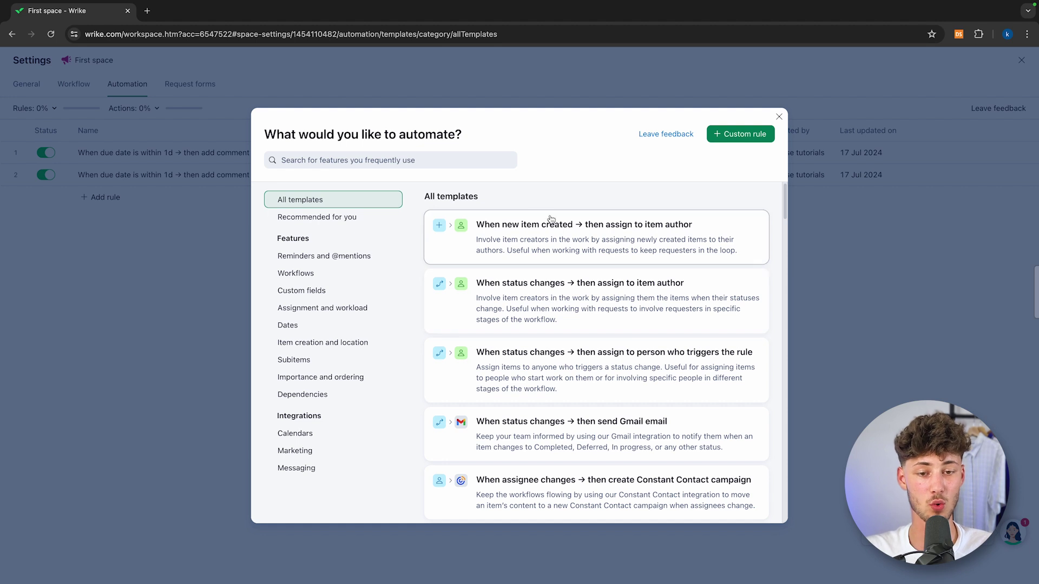
Create a task rule from the template "When new item created → then assign to item author", assigning the user who triggered the rule
{"action": "left_click", "coordinate": [553, 249]}
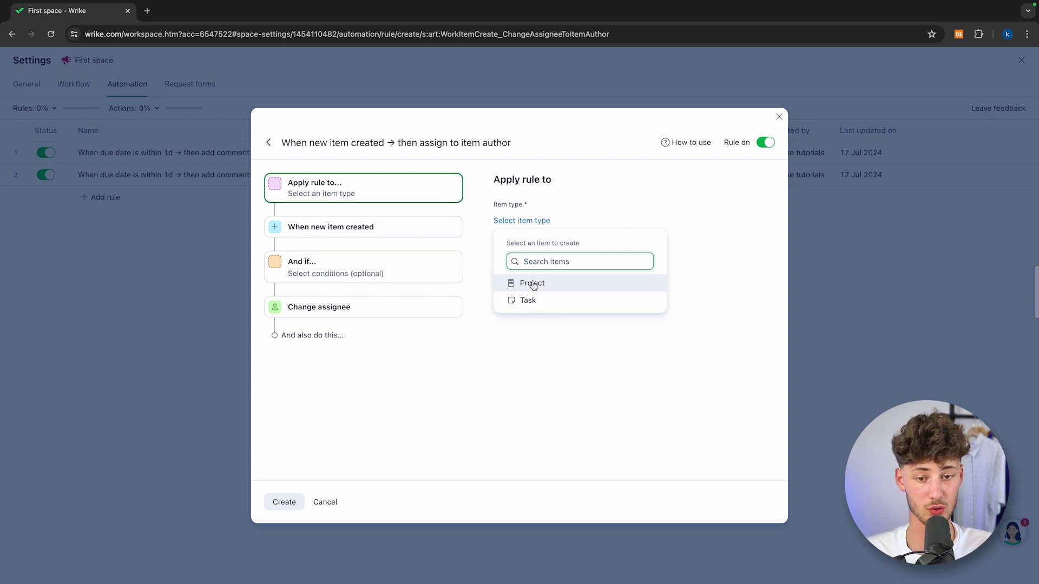
{"action": "left_click", "coordinate": [528, 301]}
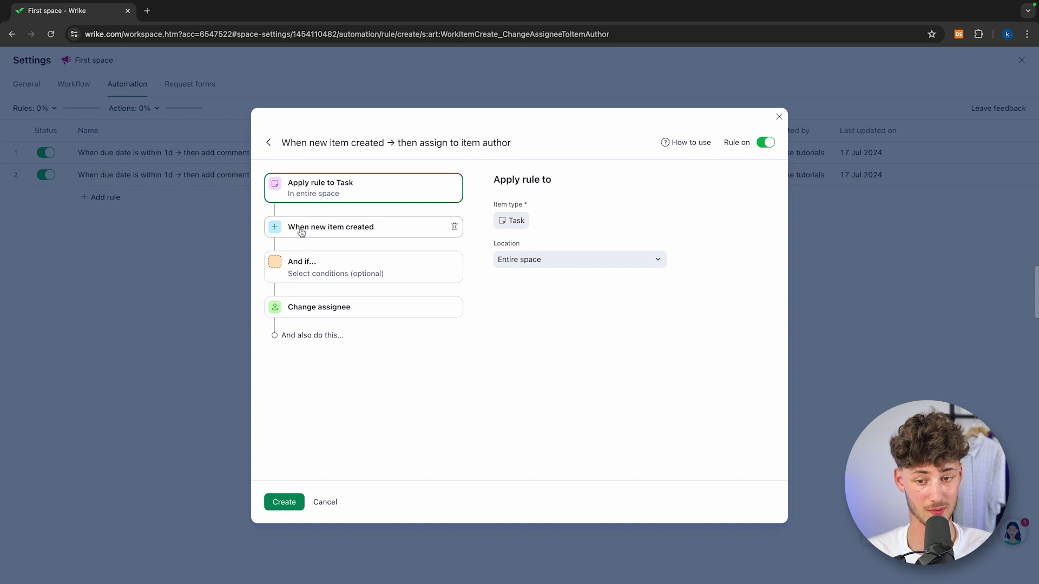
{"action": "left_click", "coordinate": [327, 302]}
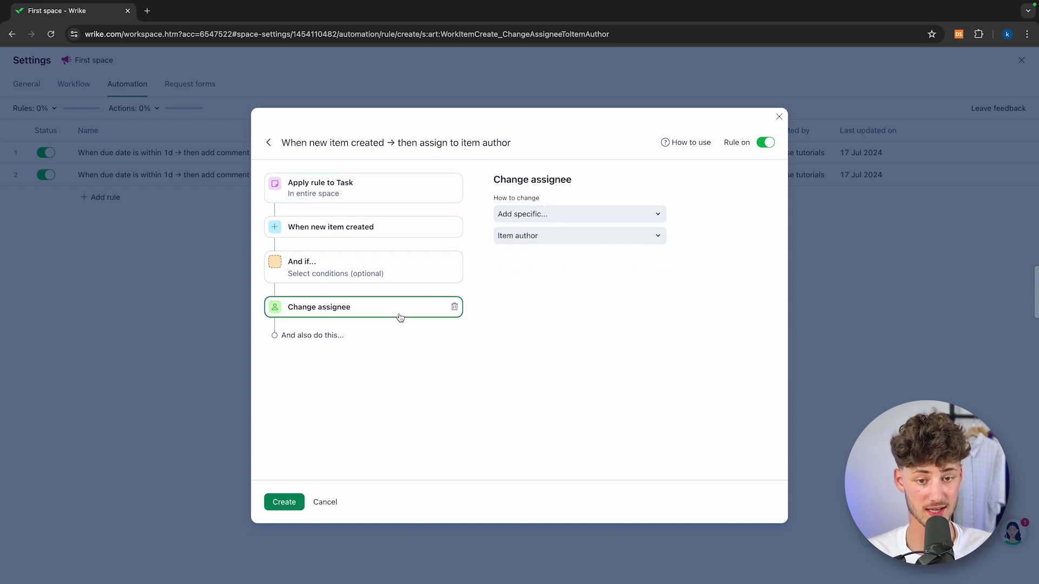
{"action": "left_click", "coordinate": [539, 216]}
{"action": "left_click", "coordinate": [539, 218]}
{"action": "left_click", "coordinate": [541, 236]}
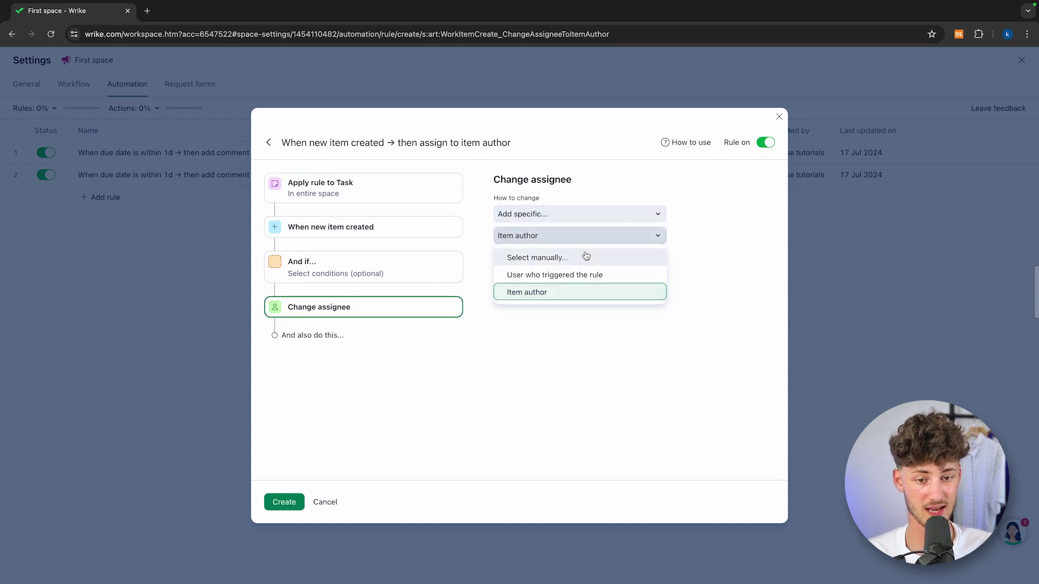
{"action": "left_click", "coordinate": [543, 280]}
{"action": "left_click", "coordinate": [284, 501]}
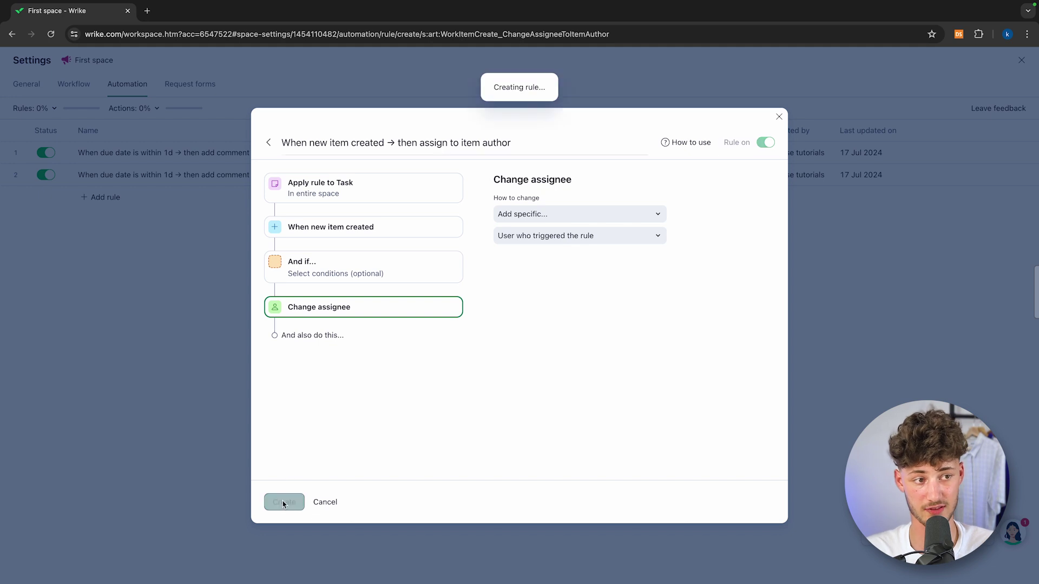
{"action": "left_click", "coordinate": [1021, 62]}
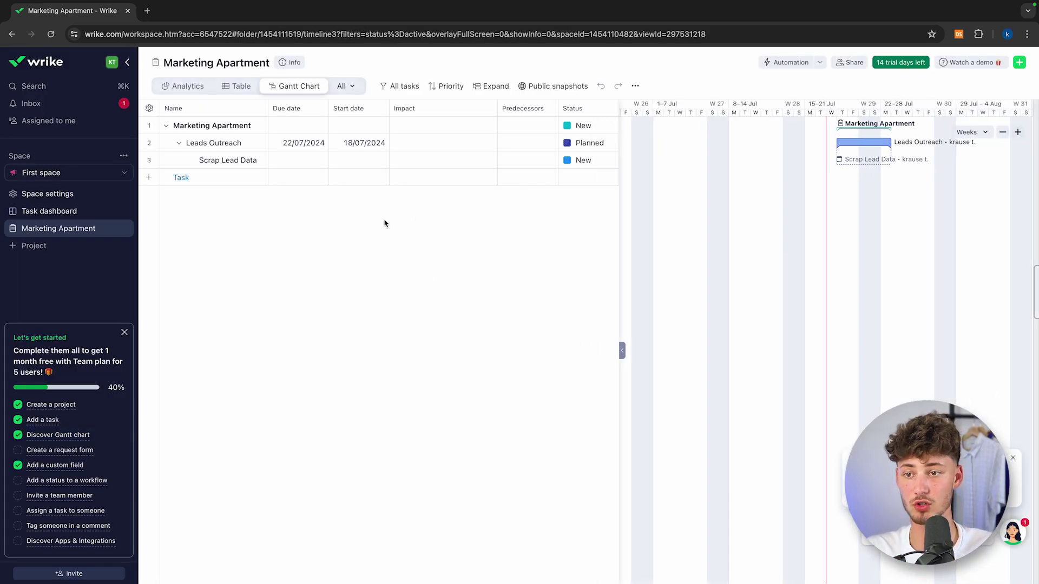
Add a task named Test Task in the project's Table view and check its assignee
{"action": "left_click", "coordinate": [189, 86]}
{"action": "left_click", "coordinate": [244, 86]}
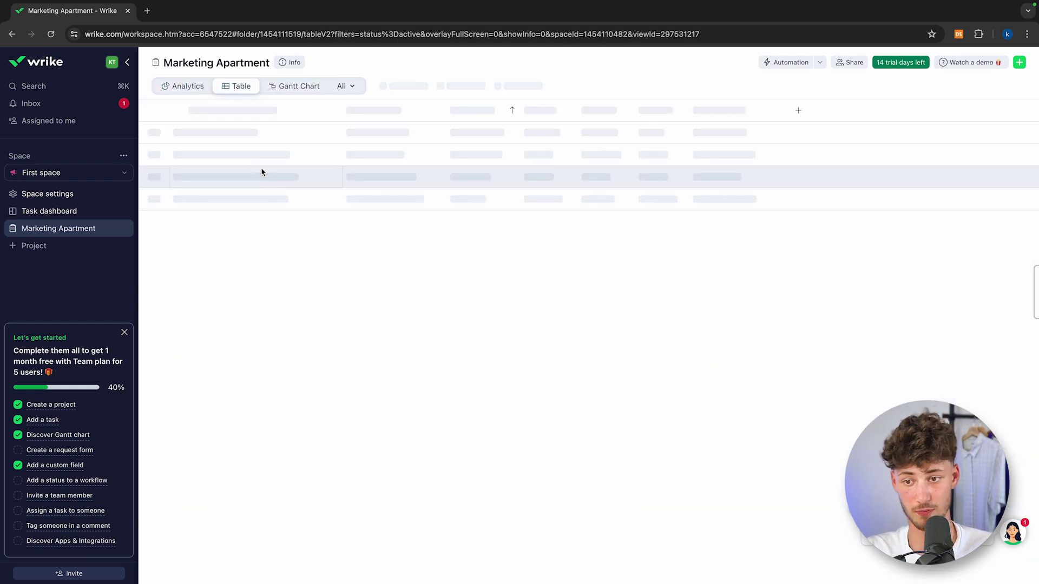
{"action": "left_click", "coordinate": [237, 172]}
{"action": "type", "text": "Test Task"}
{"action": "key", "text": "Return"}
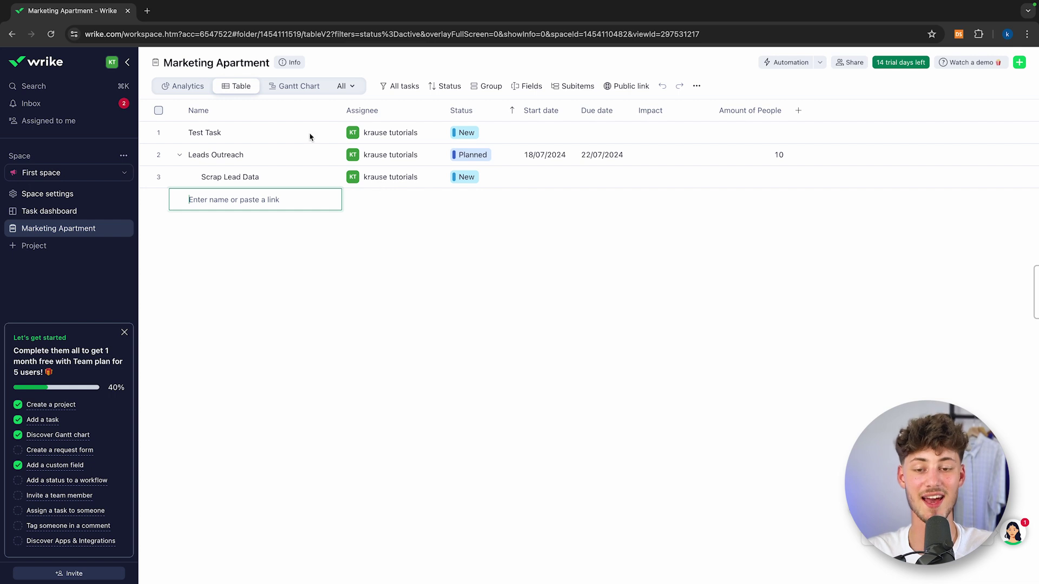
{"action": "left_click", "coordinate": [400, 132]}
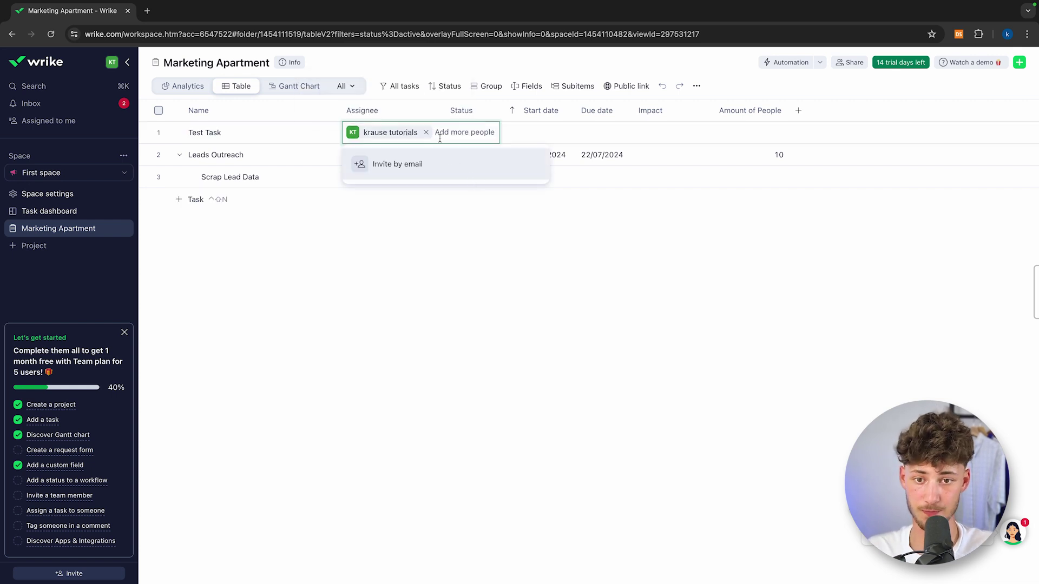
{"action": "key", "text": "Escape"}
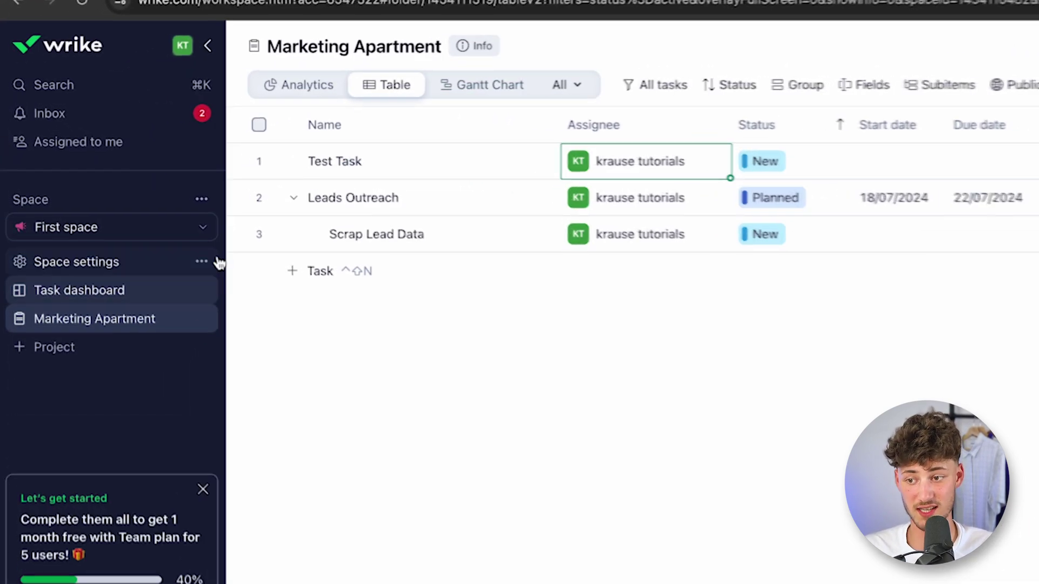
Open the workflow configuration in the space settings and review its active and completed statuses
{"action": "left_click", "coordinate": [151, 271]}
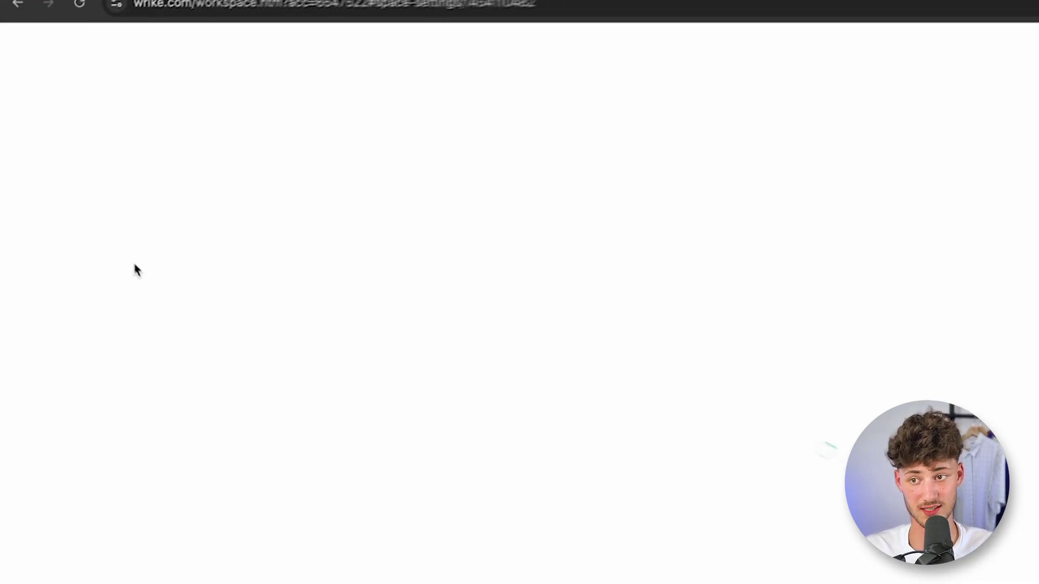
{"action": "left_click", "coordinate": [130, 89]}
{"action": "left_click", "coordinate": [79, 91]}
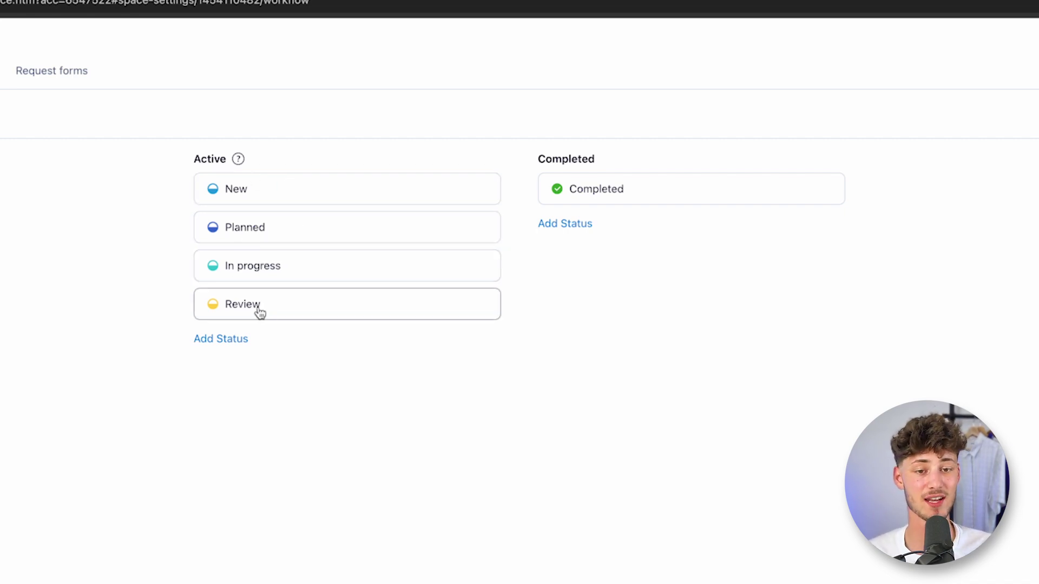
{"action": "double_click", "coordinate": [554, 158]}
{"action": "left_click", "coordinate": [683, 168]}
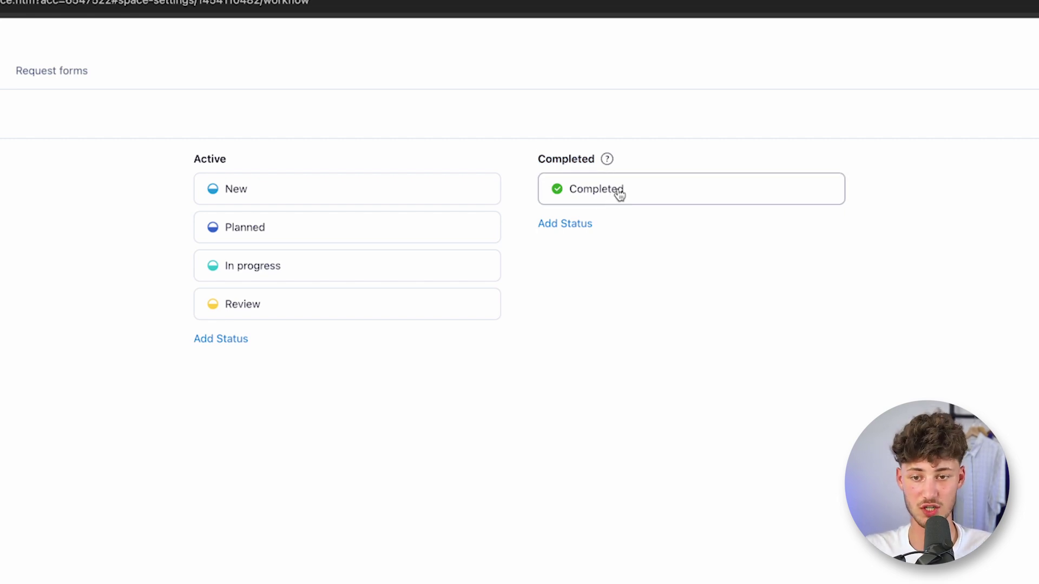
Edit the New status in the workflow, restricting its manual transitions to Planned
{"action": "left_click", "coordinate": [233, 189]}
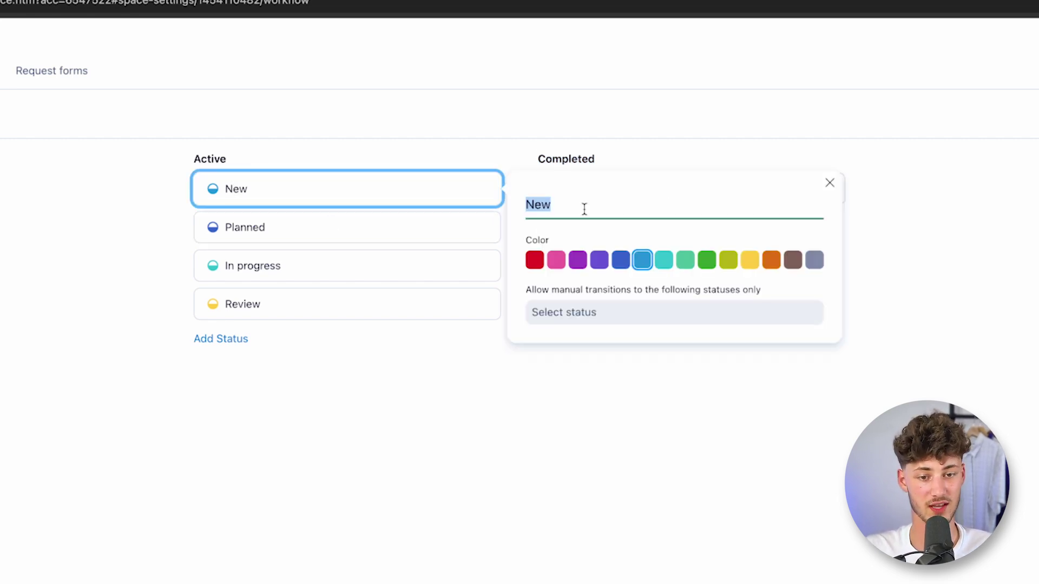
{"action": "key", "text": "Tab"}
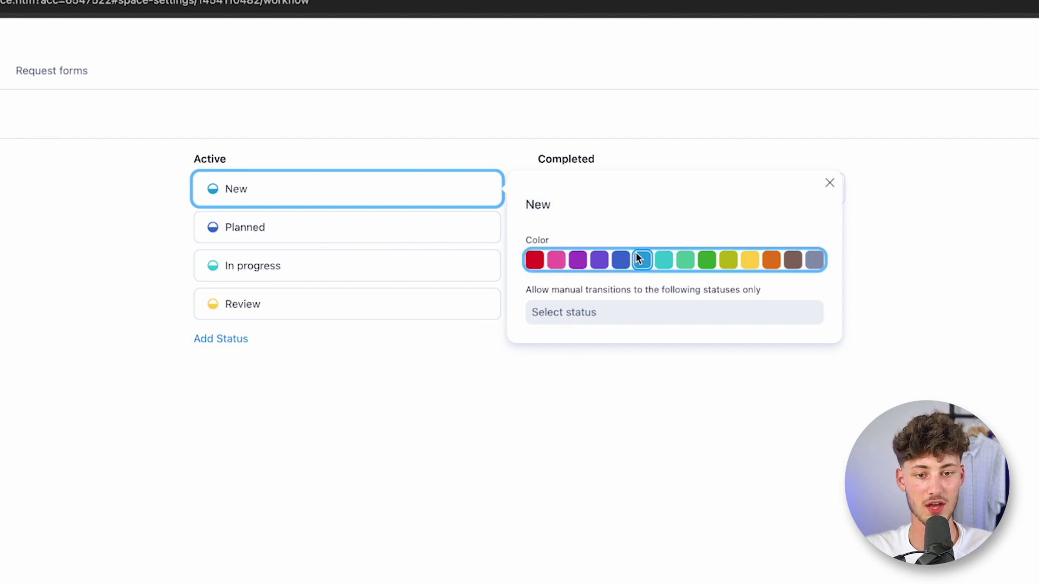
{"action": "left_click", "coordinate": [608, 312]}
{"action": "left_click_drag", "start_coordinate": [517, 297], "coordinate": [666, 285]}
{"action": "left_click", "coordinate": [618, 302]}
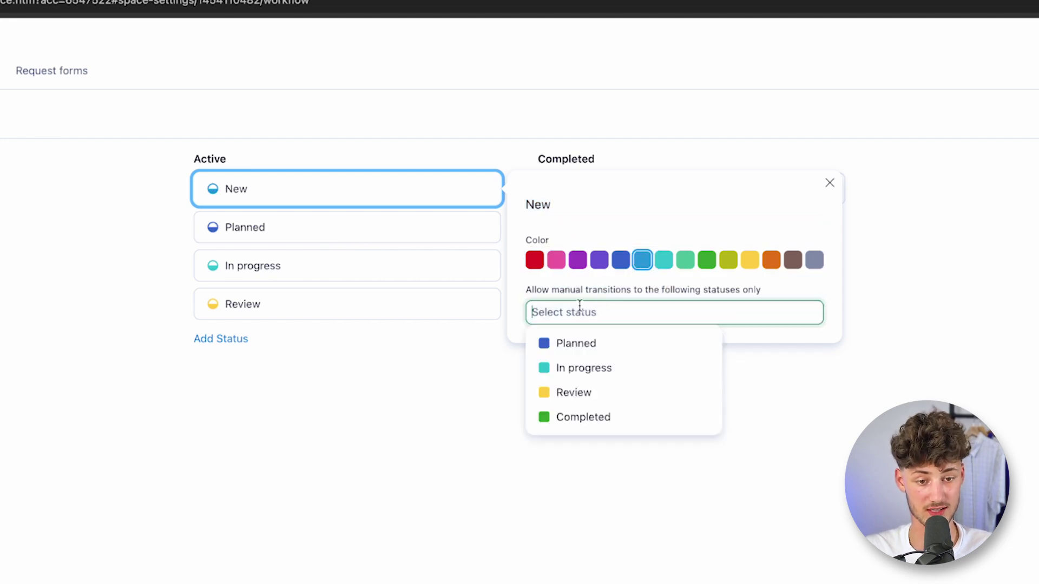
{"action": "left_click", "coordinate": [603, 345]}
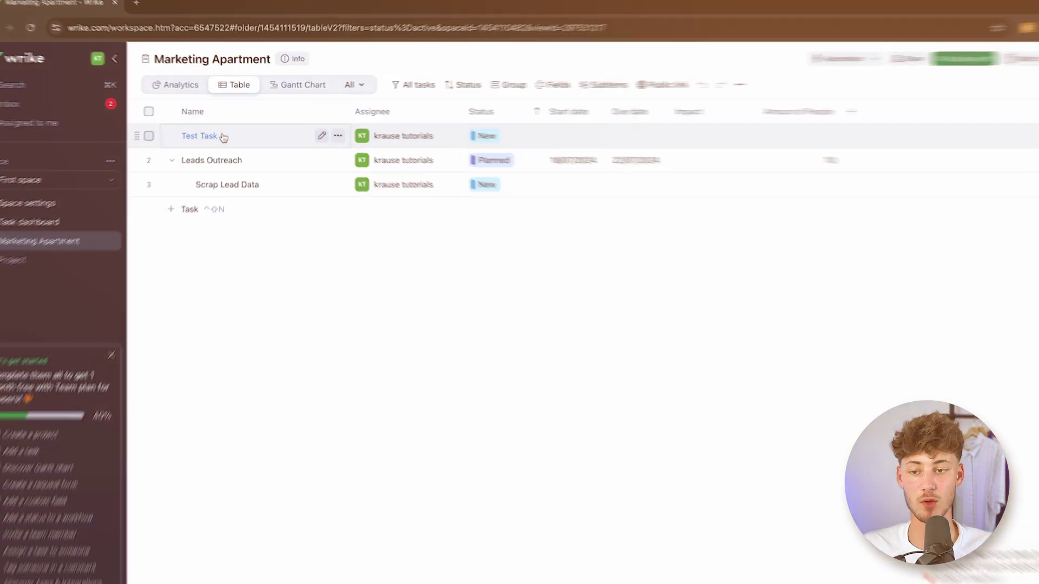
Open the Leads Outreach task in the project's Table view and review its subitem and activity history
{"action": "left_click", "coordinate": [230, 164]}
{"action": "left_click", "coordinate": [219, 191]}
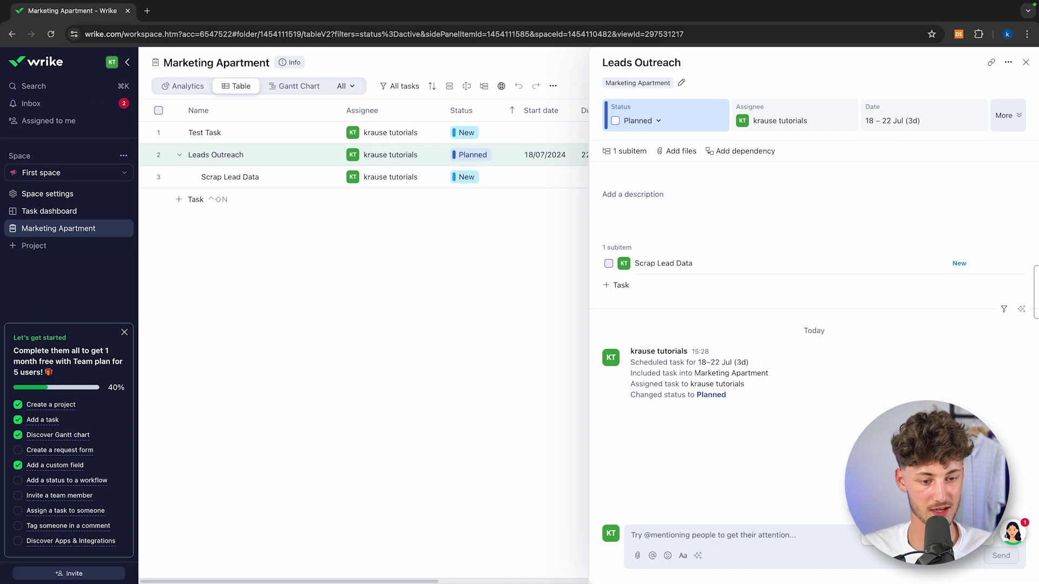
{"action": "left_click", "coordinate": [643, 205]}
{"action": "left_click", "coordinate": [670, 399]}
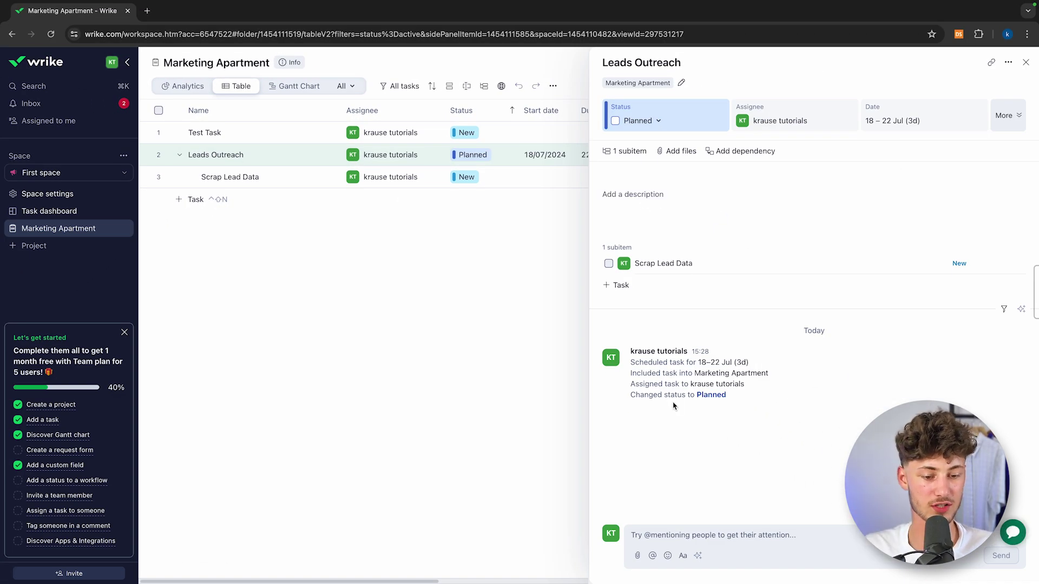
{"action": "left_click_drag", "start_coordinate": [636, 364], "coordinate": [712, 453]}
{"action": "left_click", "coordinate": [698, 376]}
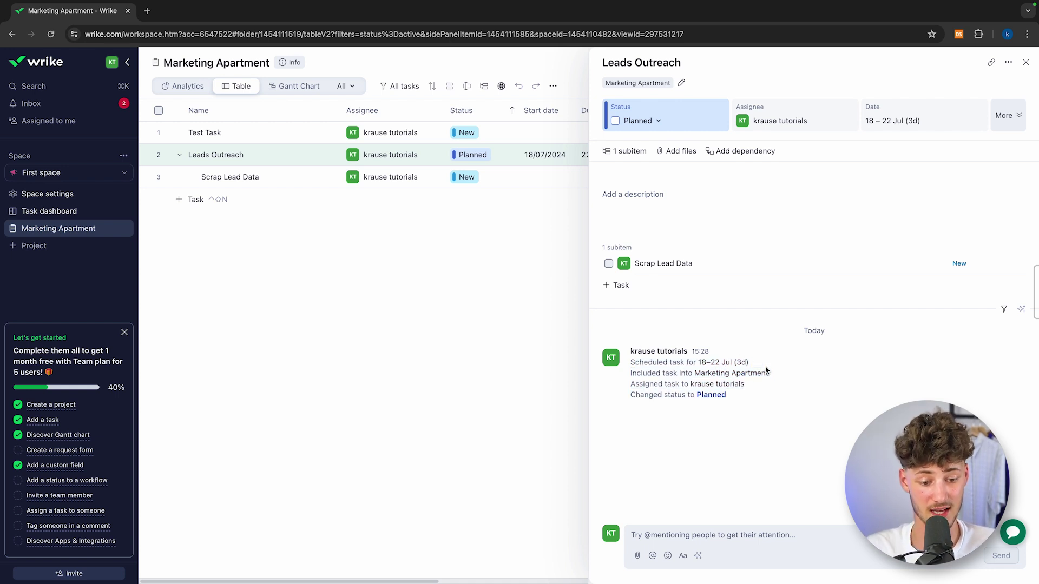
{"action": "left_click", "coordinate": [748, 540]}
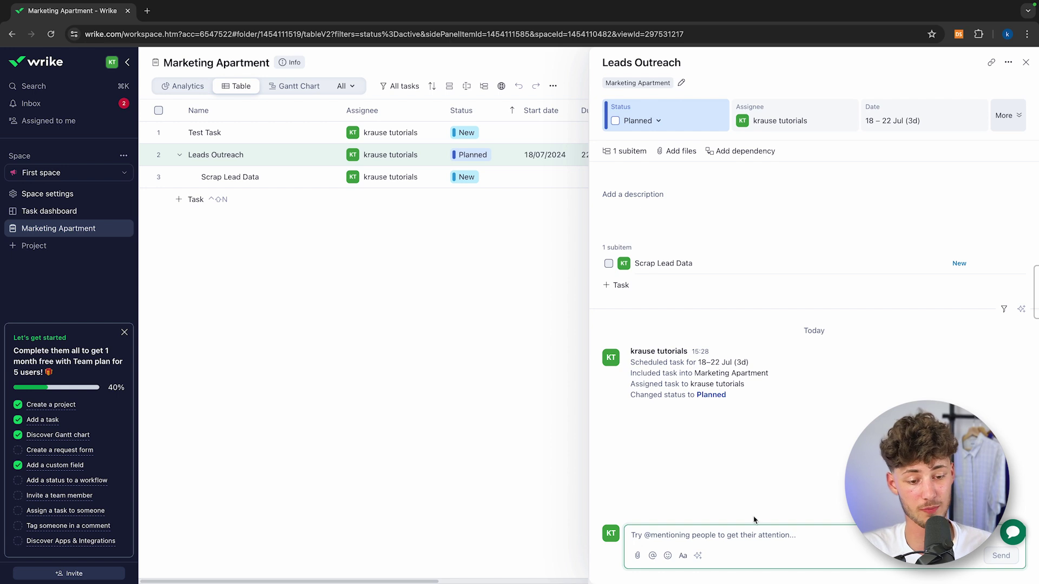
{"action": "type", "text": "@"}
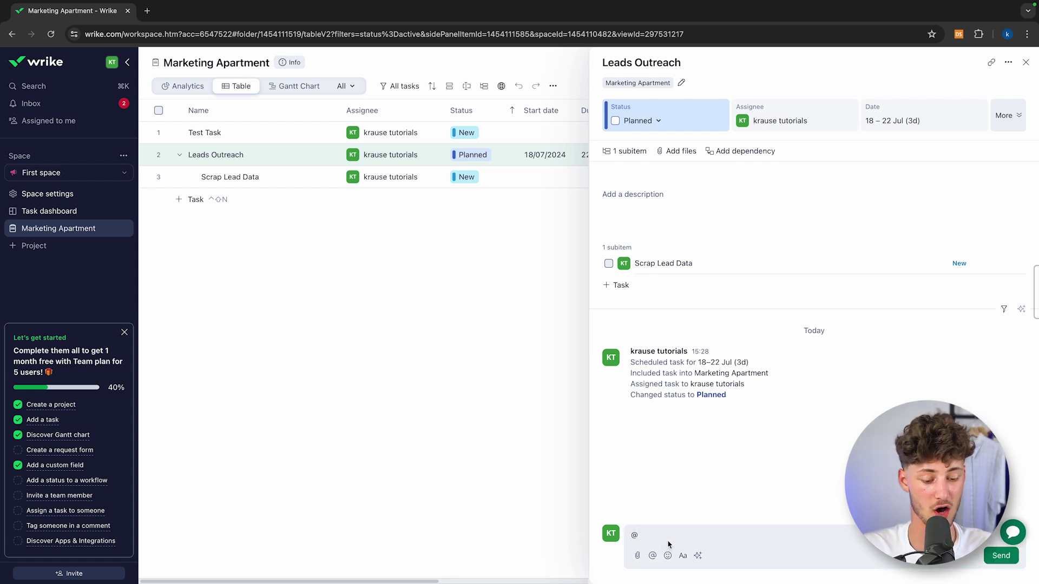
{"action": "key", "text": "BackSpace"}
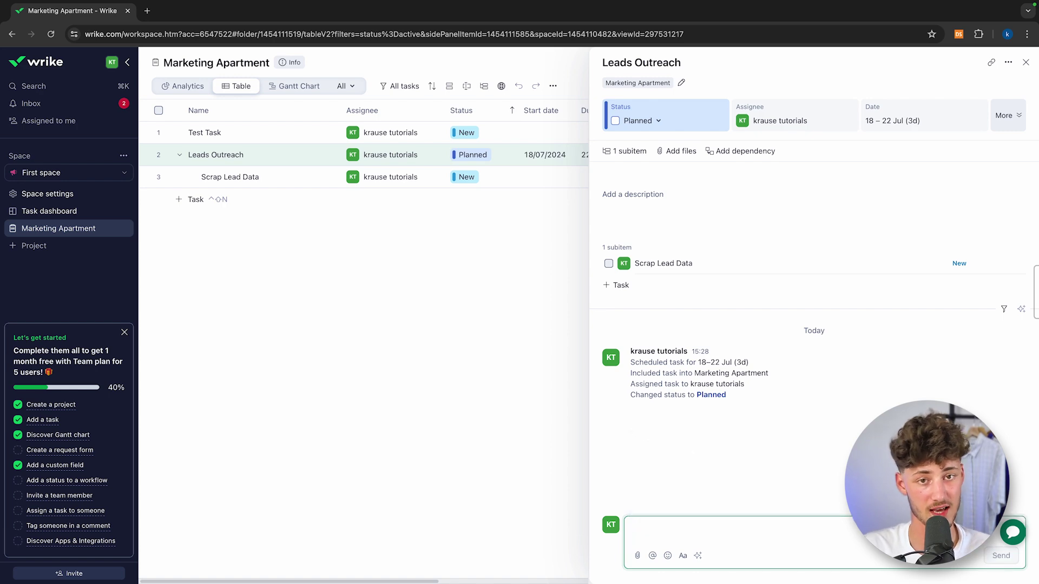